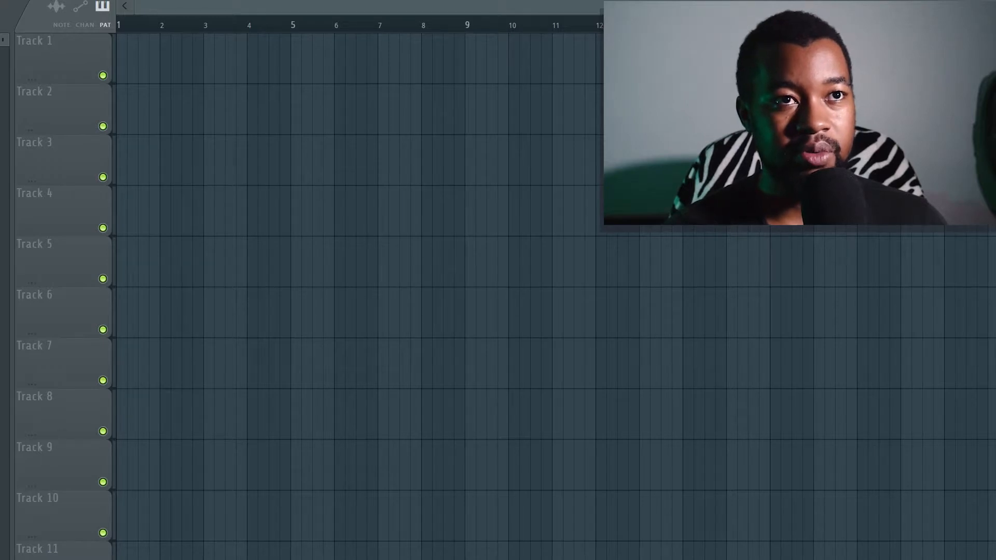
Review the available input devices in the FL Studio ASIO panel, keep the default input, and close the audio settings
{"action": "key", "text": "F10"}
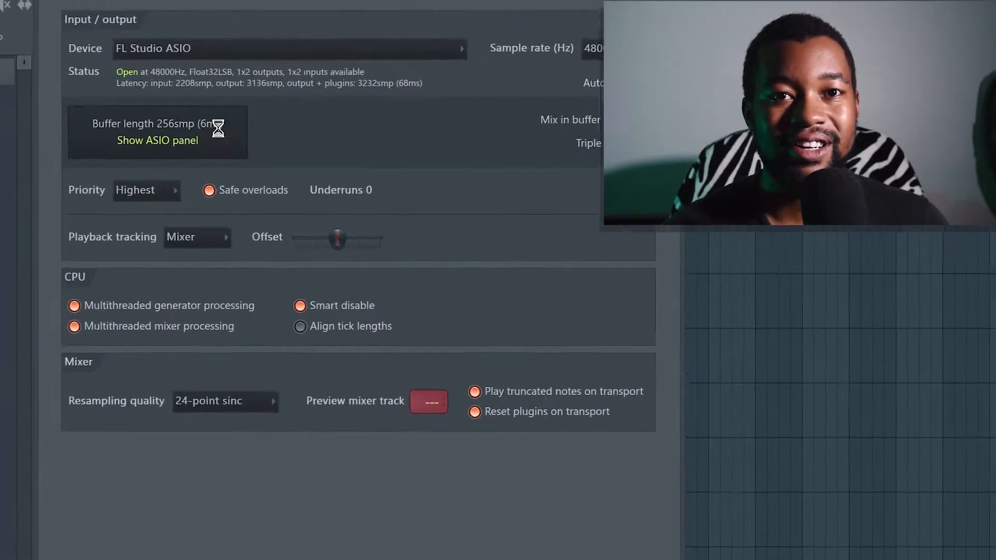
{"action": "left_click", "coordinate": [186, 108]}
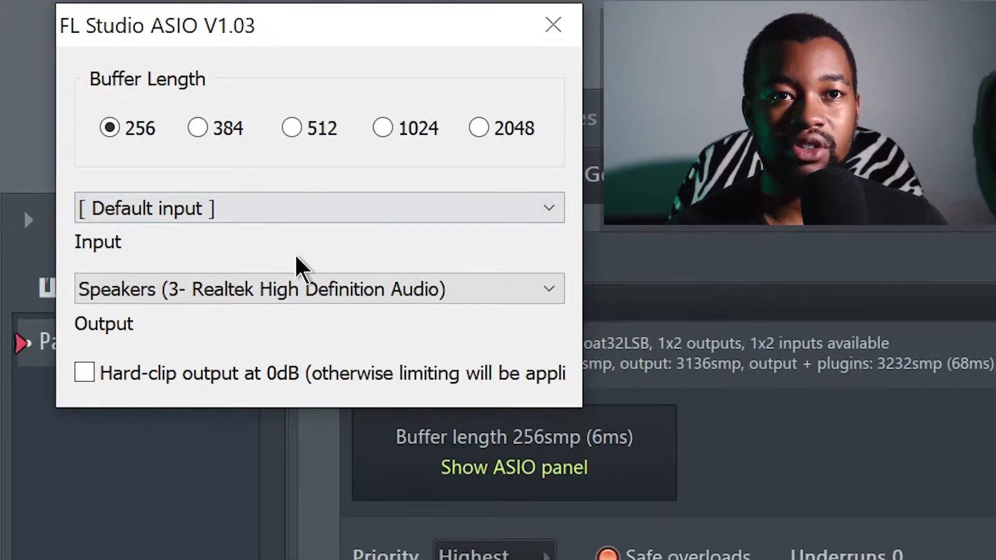
{"action": "left_click", "coordinate": [309, 214]}
{"action": "left_click", "coordinate": [306, 175]}
{"action": "left_click", "coordinate": [282, 217]}
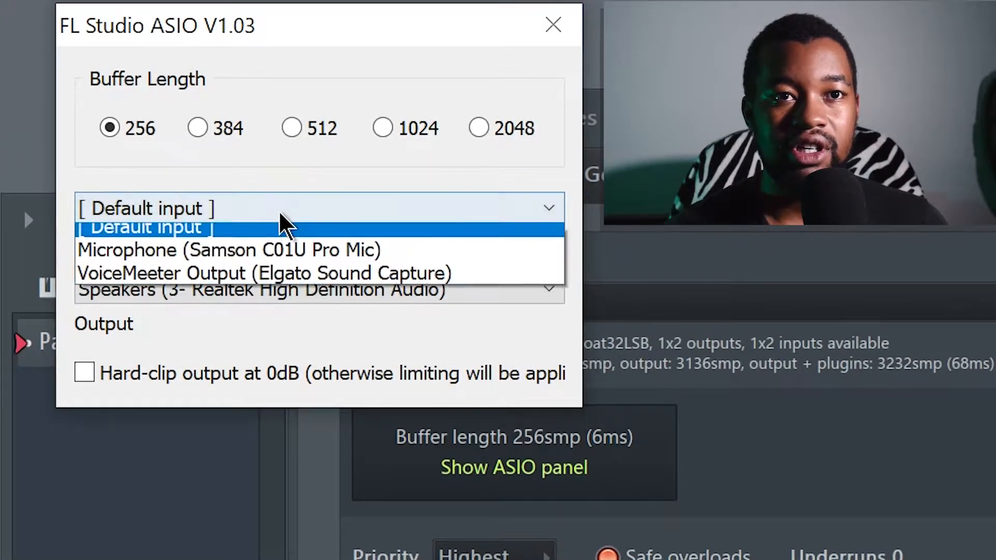
{"action": "left_click", "coordinate": [372, 209]}
{"action": "left_click", "coordinate": [550, 26]}
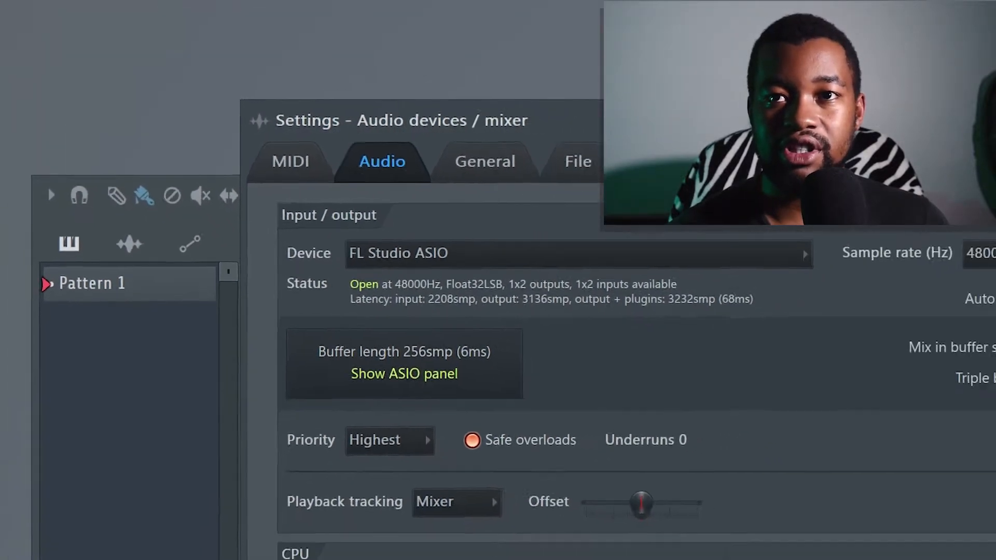
{"action": "left_click", "coordinate": [553, 124]}
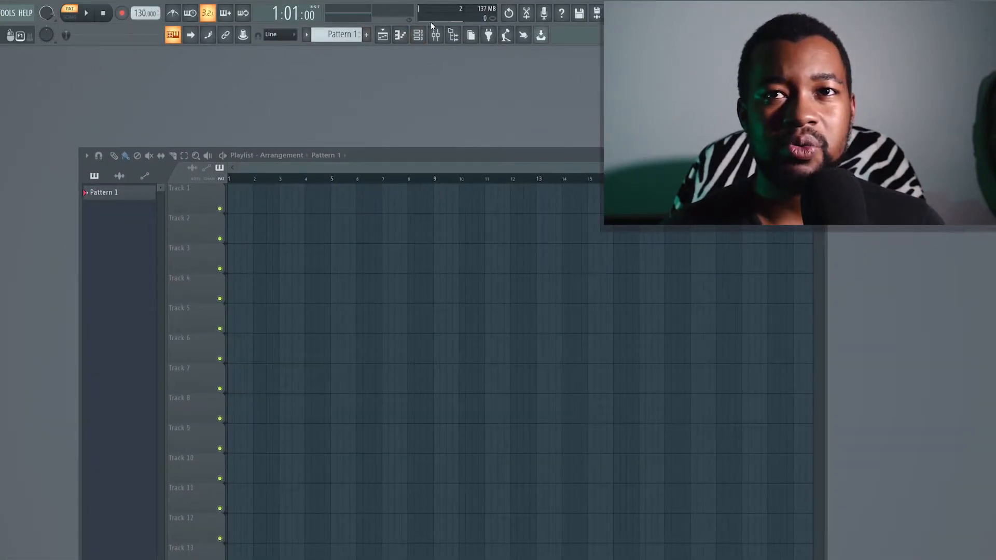
Open the mixer and set the audio input of the Insert 2 track to the mono input In 1
{"action": "left_click", "coordinate": [436, 34]}
{"action": "left_click_drag", "start_coordinate": [276, 195], "coordinate": [218, 149]}
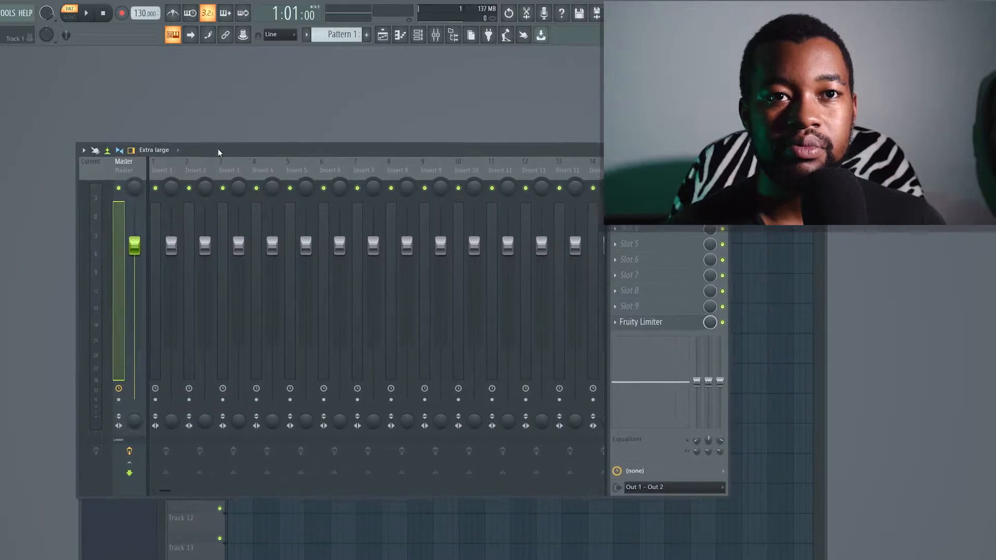
{"action": "left_click", "coordinate": [188, 215]}
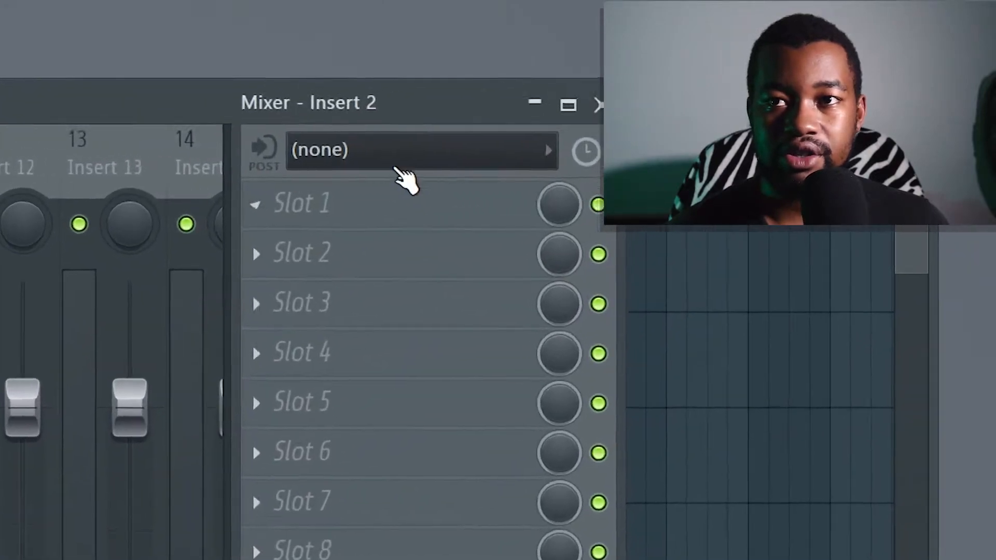
{"action": "left_click", "coordinate": [656, 166]}
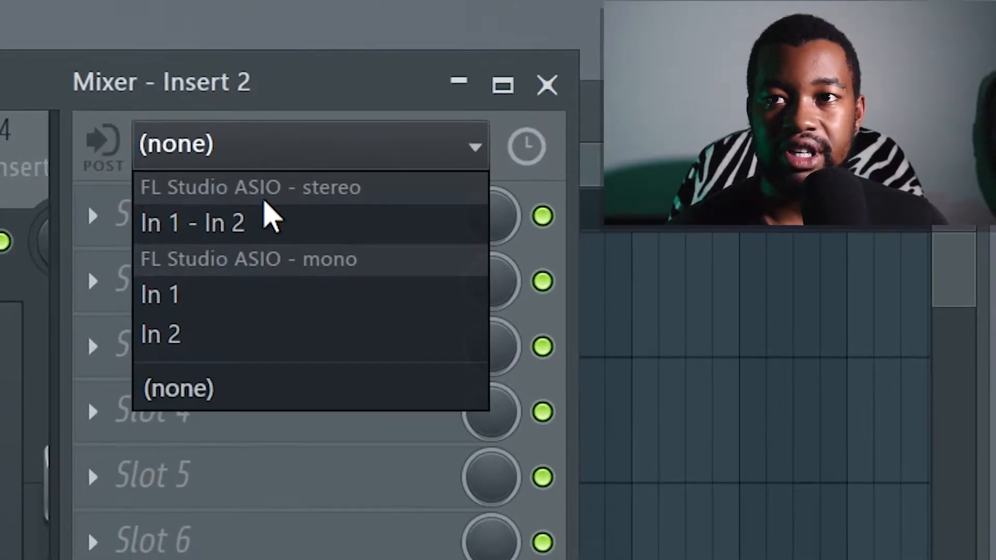
{"action": "left_click", "coordinate": [203, 292]}
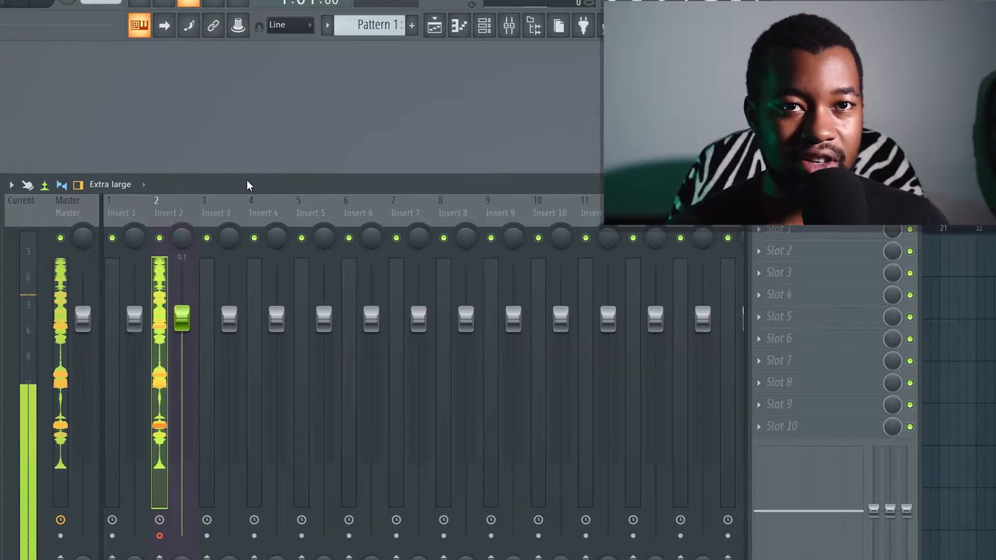
Move the mixer window out of the way and bring the playlist to the front
{"action": "left_click_drag", "start_coordinate": [249, 188], "coordinate": [591, 258]}
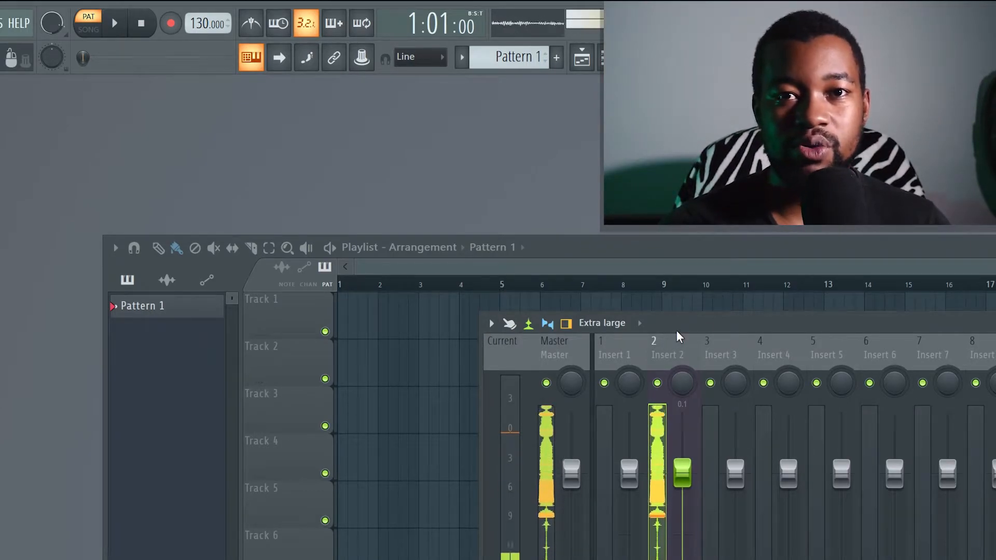
{"action": "left_click_drag", "start_coordinate": [676, 331], "coordinate": [632, 325]}
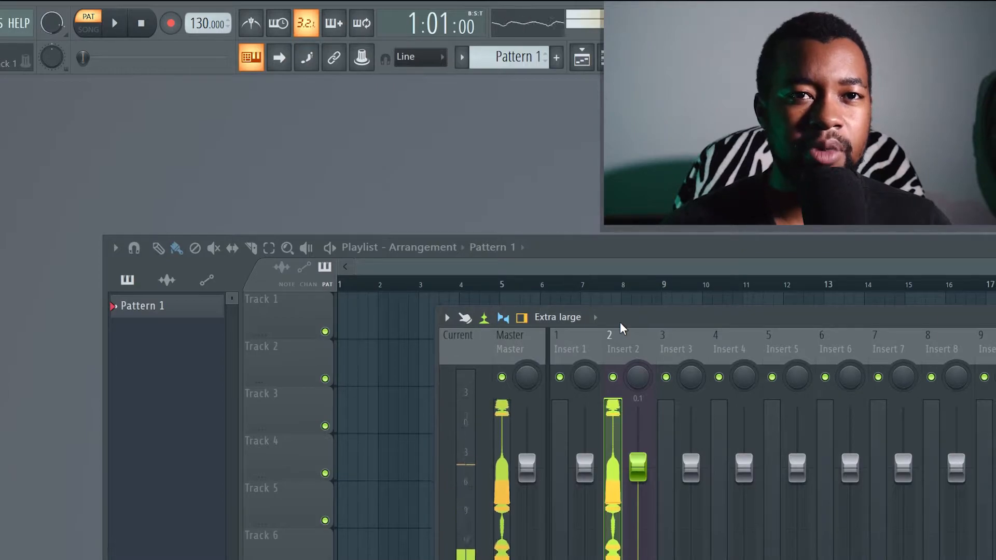
{"action": "left_click_drag", "start_coordinate": [621, 322], "coordinate": [527, 404]}
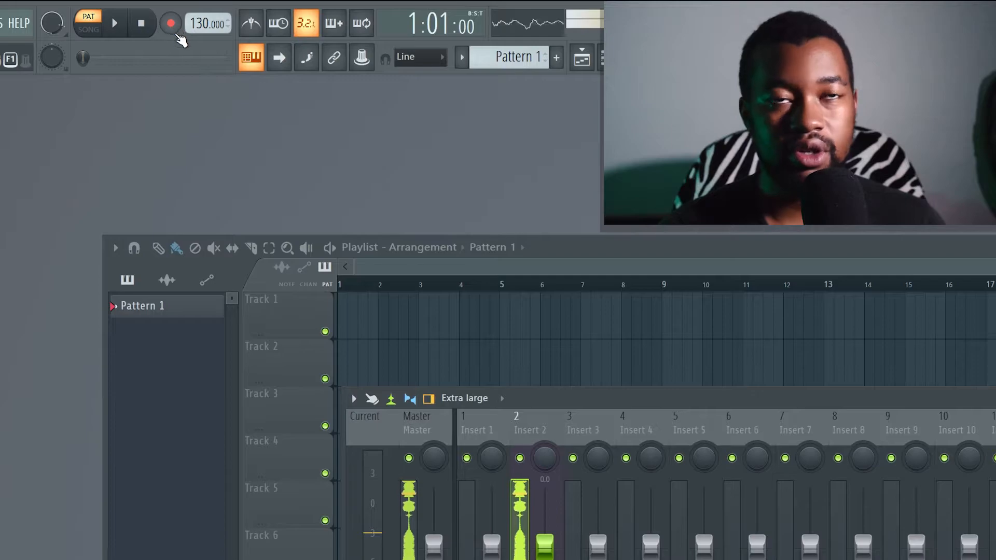
{"action": "left_click", "coordinate": [456, 268]}
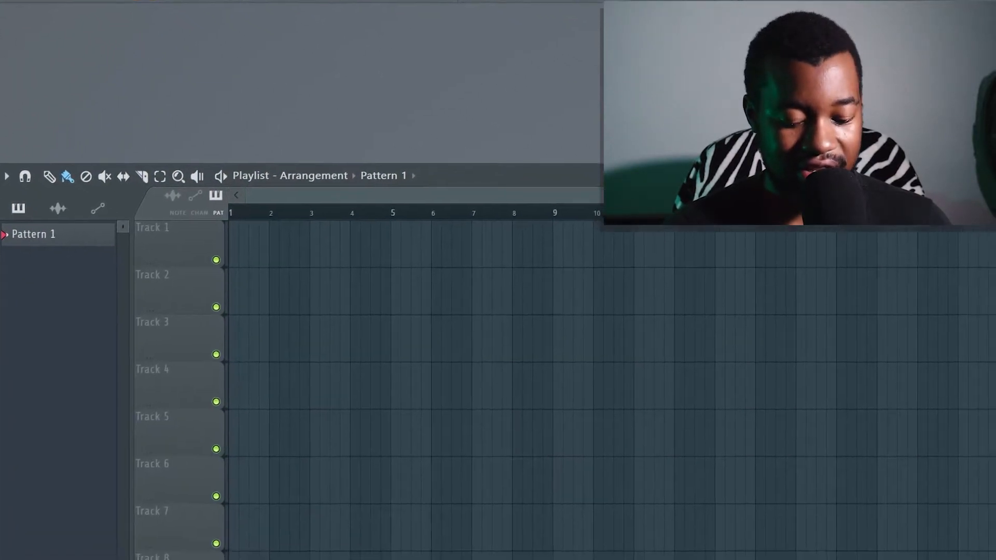
Record a first take into the playlist as an audio clip, play it back, and delete the clip from the first track
{"action": "key", "text": "r"}
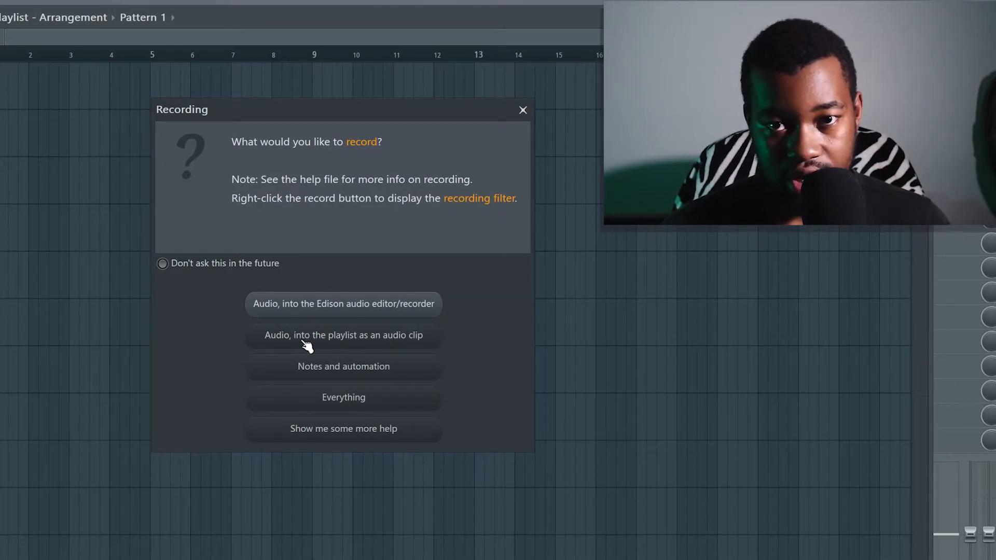
{"action": "left_click", "coordinate": [359, 340]}
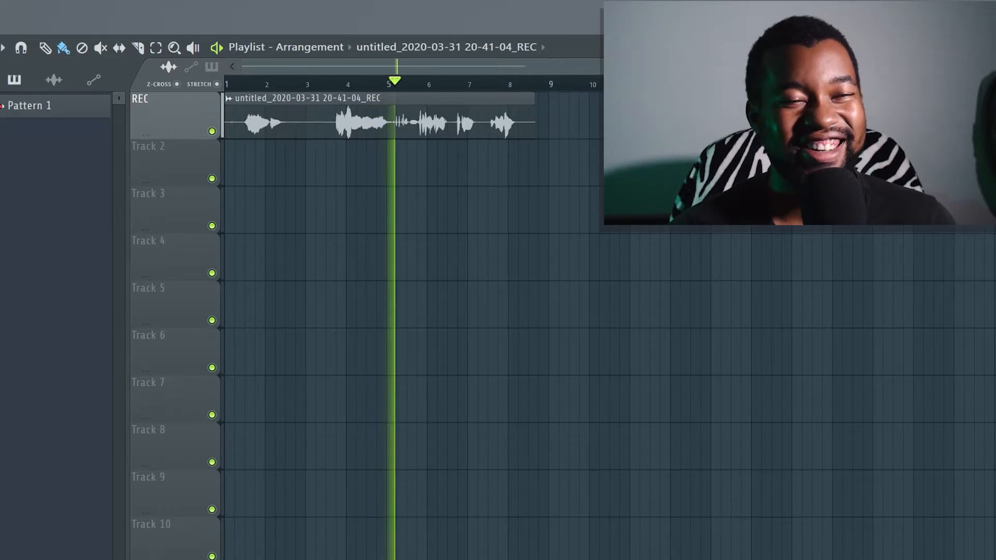
{"action": "key", "text": "space"}
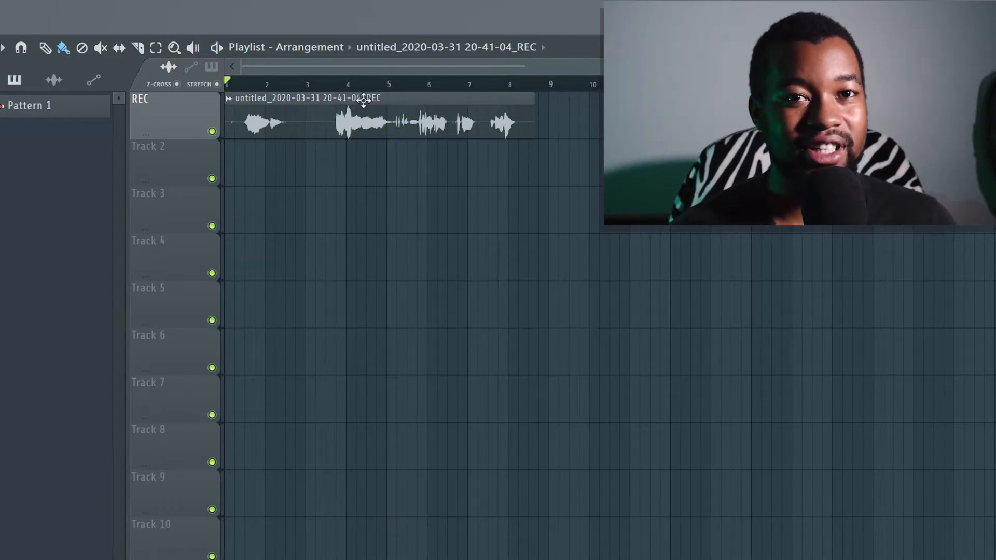
{"action": "right_click", "coordinate": [351, 116]}
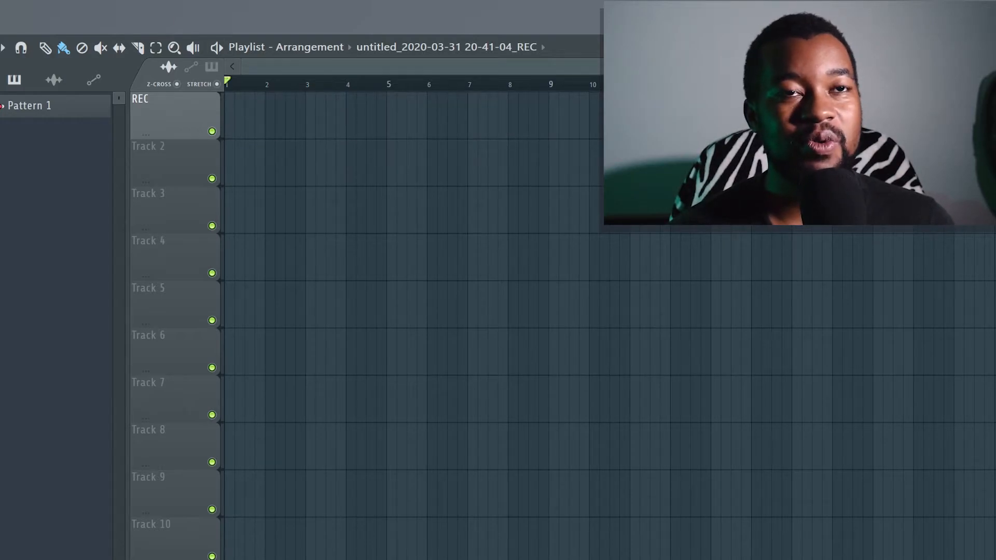
Record a new take into the playlist as an audio clip and play it back
{"action": "key", "text": "r"}
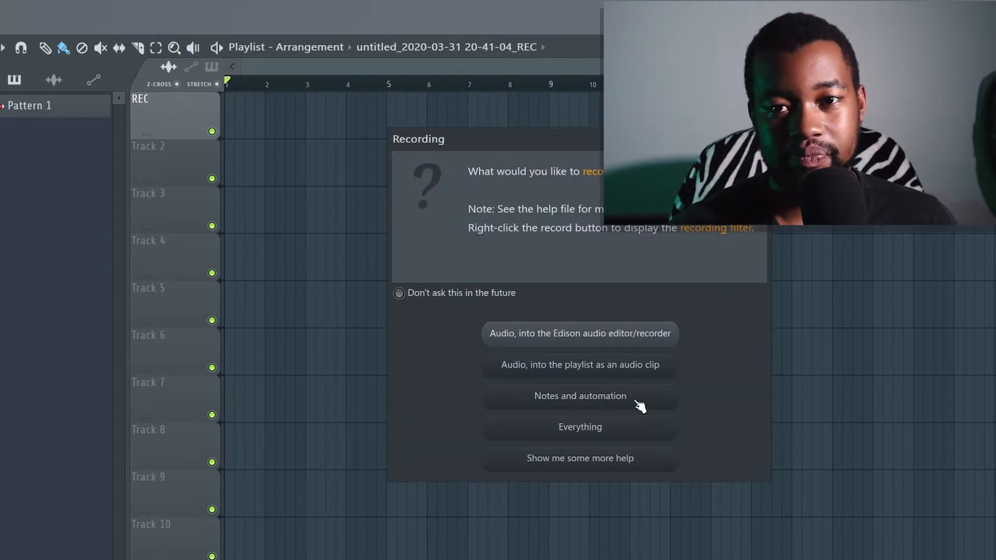
{"action": "left_click", "coordinate": [626, 369]}
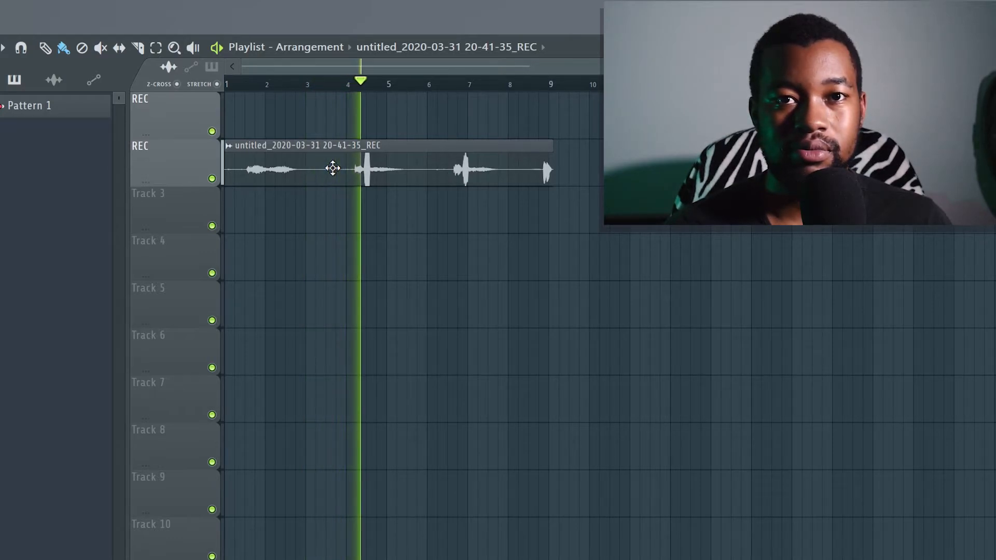
{"action": "key", "text": "space"}
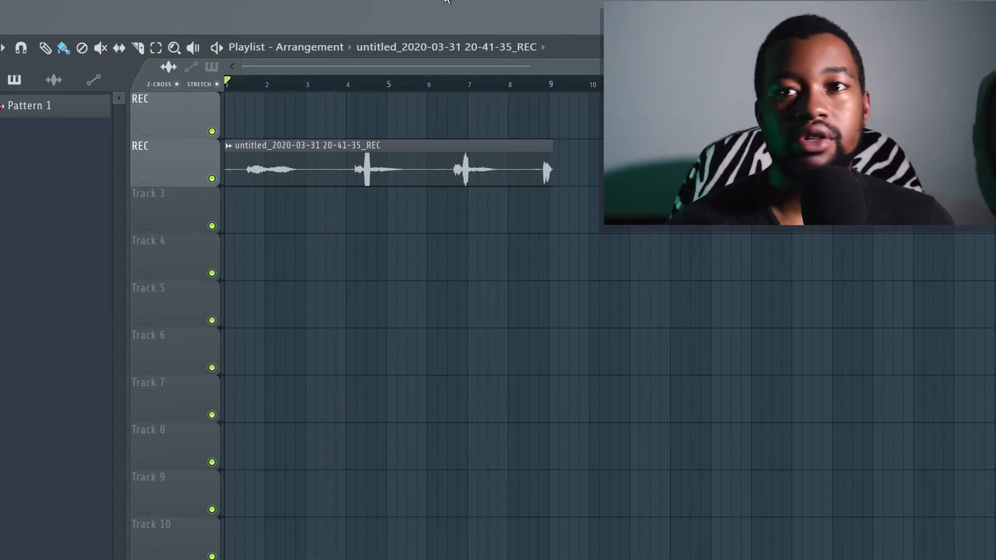
Open the recorded clip's channel settings, look through the time stretching modes, and close the settings
{"action": "key", "text": "F9"}
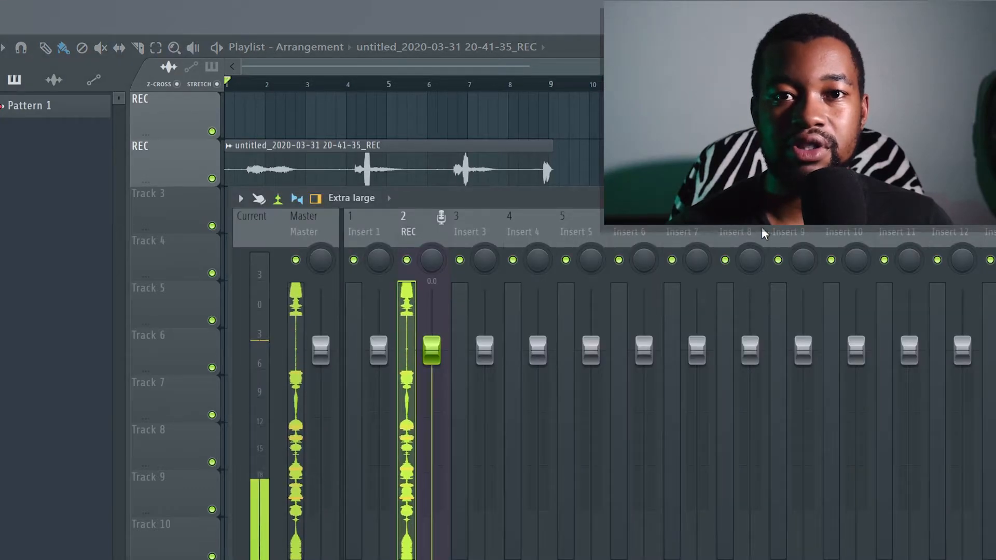
{"action": "left_click", "coordinate": [409, 168]}
{"action": "double_click", "coordinate": [409, 168]}
{"action": "left_click", "coordinate": [415, 169]}
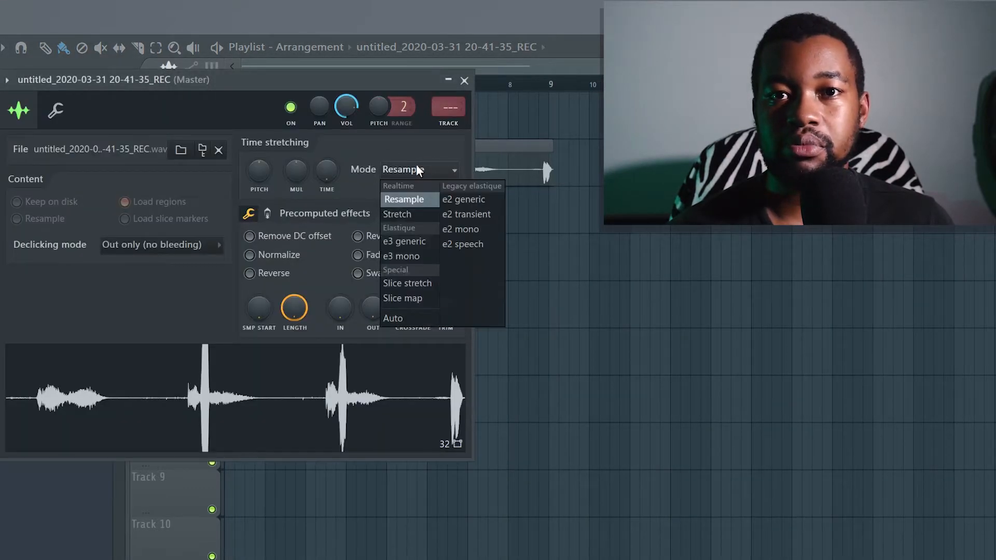
{"action": "left_click", "coordinate": [439, 140]}
{"action": "left_click", "coordinate": [503, 158]}
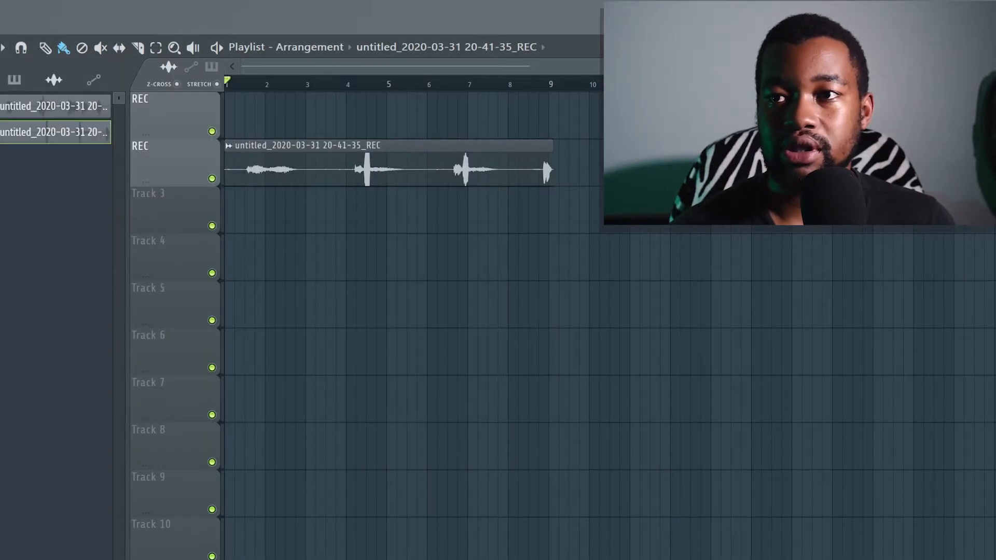
Disarm recording on the REC mixer track and move the mixer aside to uncover the recorded clip
{"action": "key", "text": "F9"}
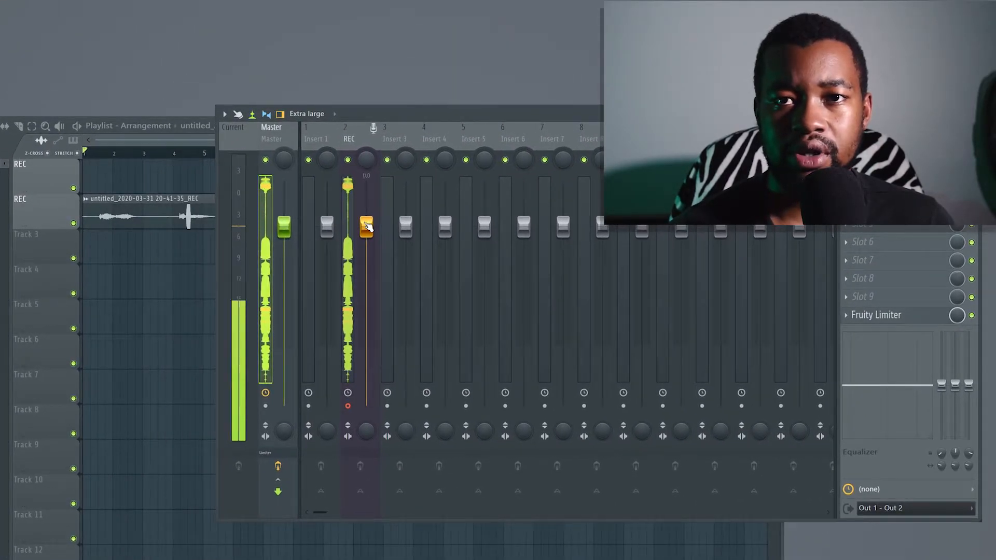
{"action": "left_click", "coordinate": [343, 209]}
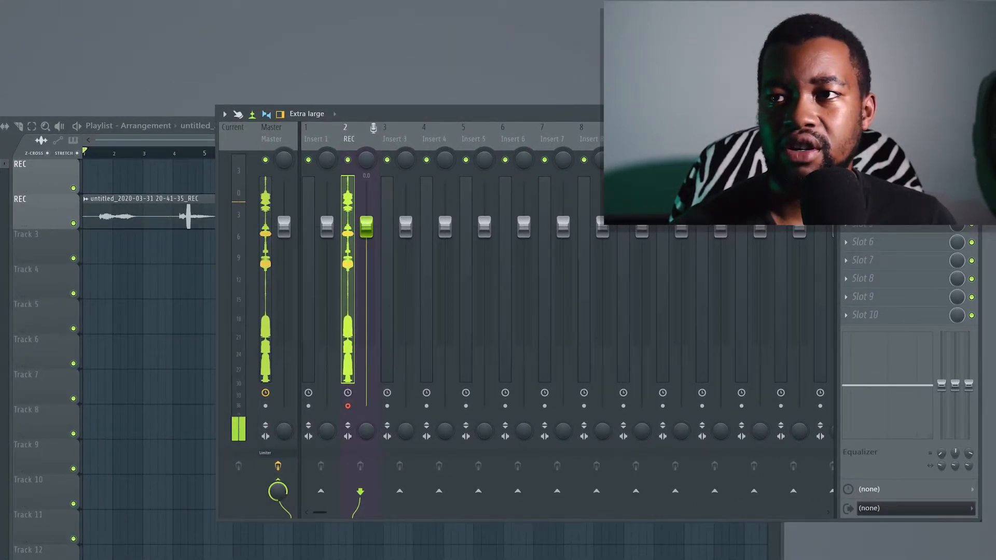
{"action": "left_click", "coordinate": [348, 406]}
{"action": "left_click_drag", "start_coordinate": [481, 116], "coordinate": [554, 135]}
Check the mixer track assignment in the recorded clip's channel settings and return to the mixer
{"action": "double_click", "coordinate": [232, 206]}
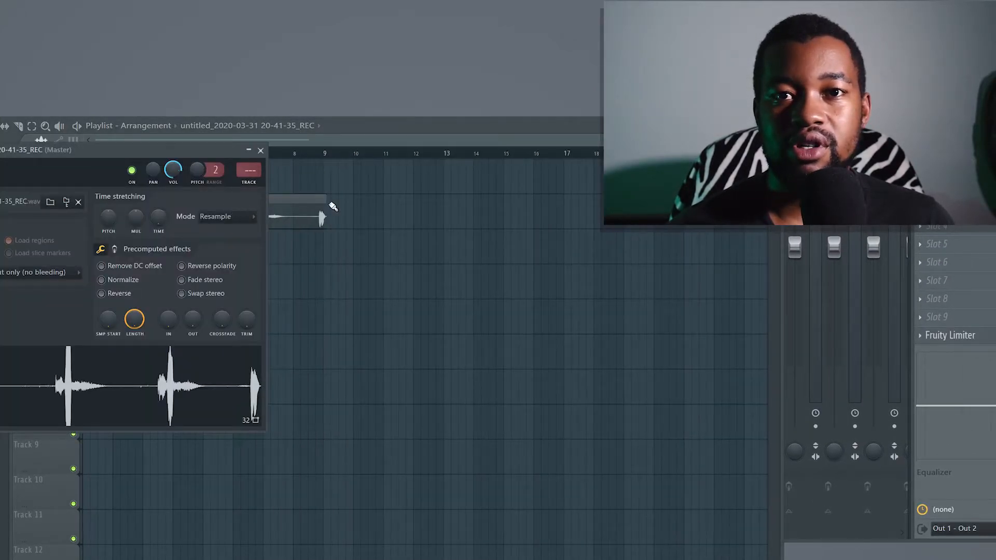
{"action": "left_click", "coordinate": [260, 150]}
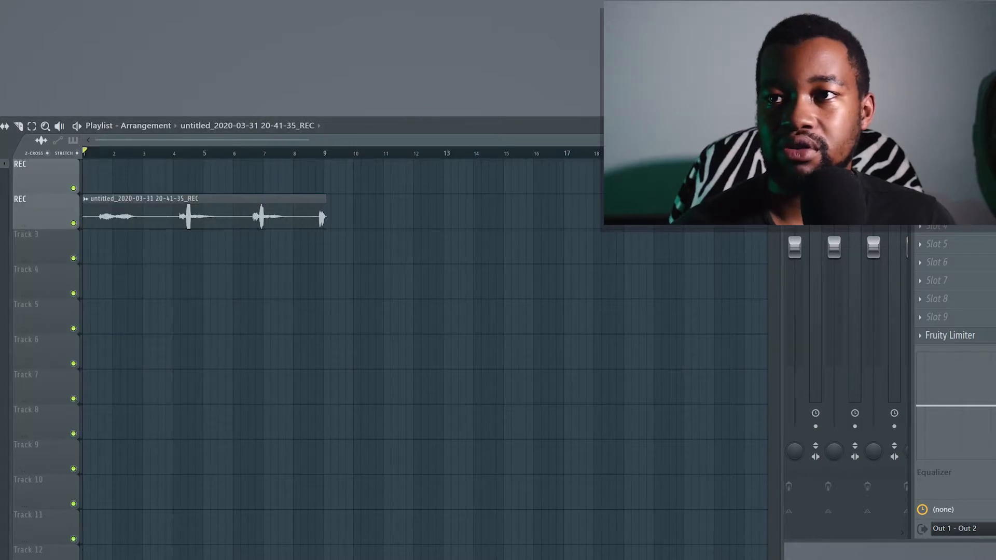
{"action": "left_click", "coordinate": [831, 136]}
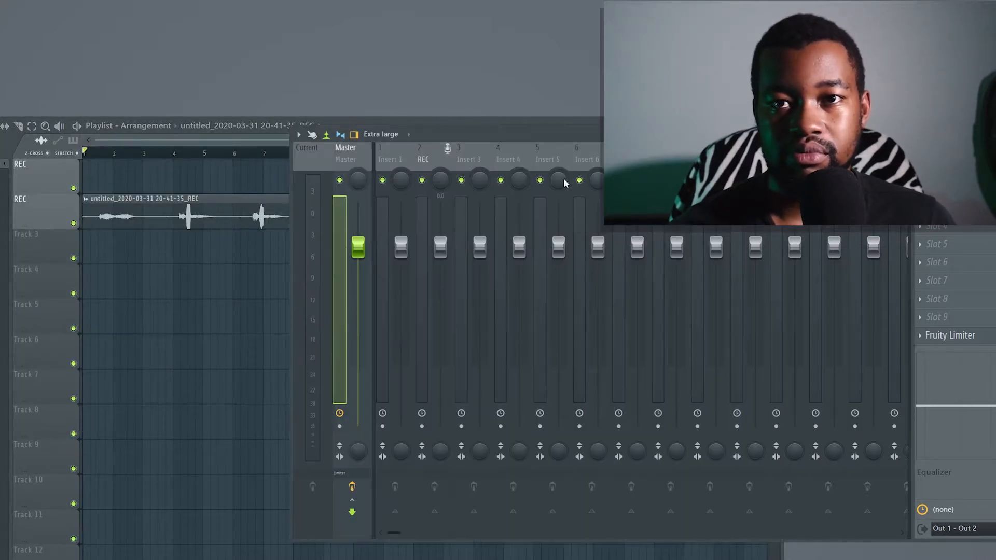
Route the recorded clip's channel to the Insert 3 mixer track
{"action": "left_click", "coordinate": [458, 270]}
{"action": "right_click", "coordinate": [459, 270]}
{"action": "mouse_move", "coordinate": [577, 207]}
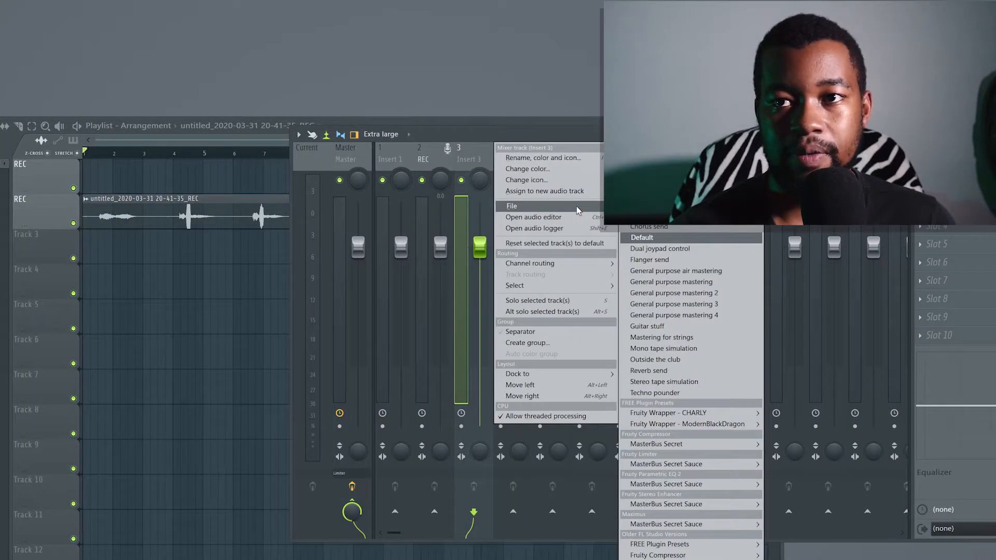
{"action": "mouse_move", "coordinate": [589, 266]}
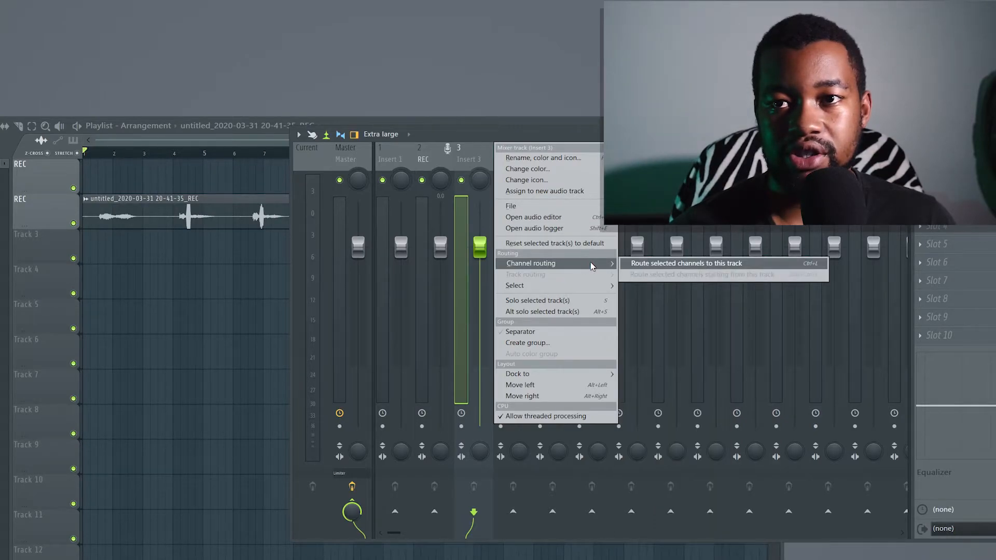
{"action": "left_click", "coordinate": [674, 264]}
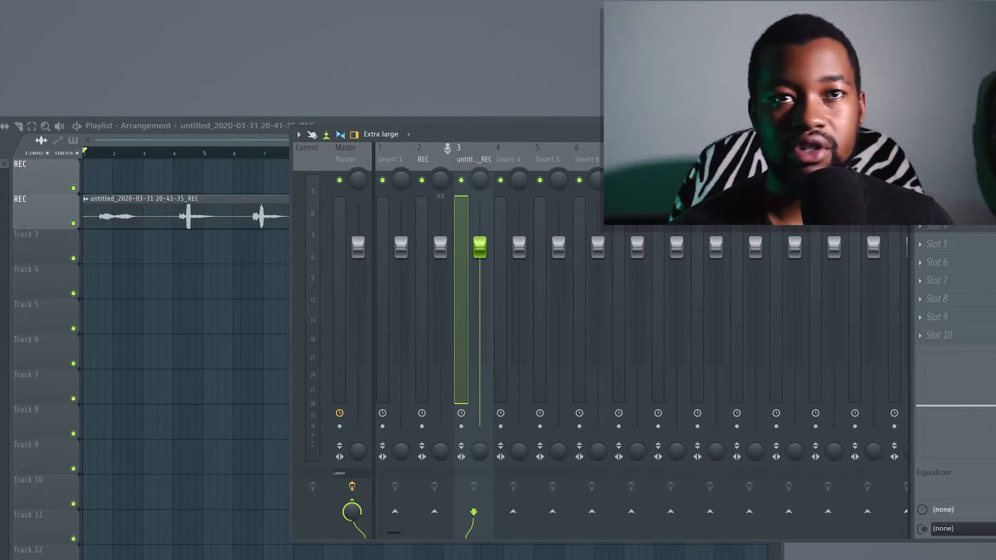
Reposition the mixer and browse the effect plugins available for slot 1 of mixer track 3 without loading one
{"action": "left_click_drag", "start_coordinate": [433, 142], "coordinate": [185, 190]}
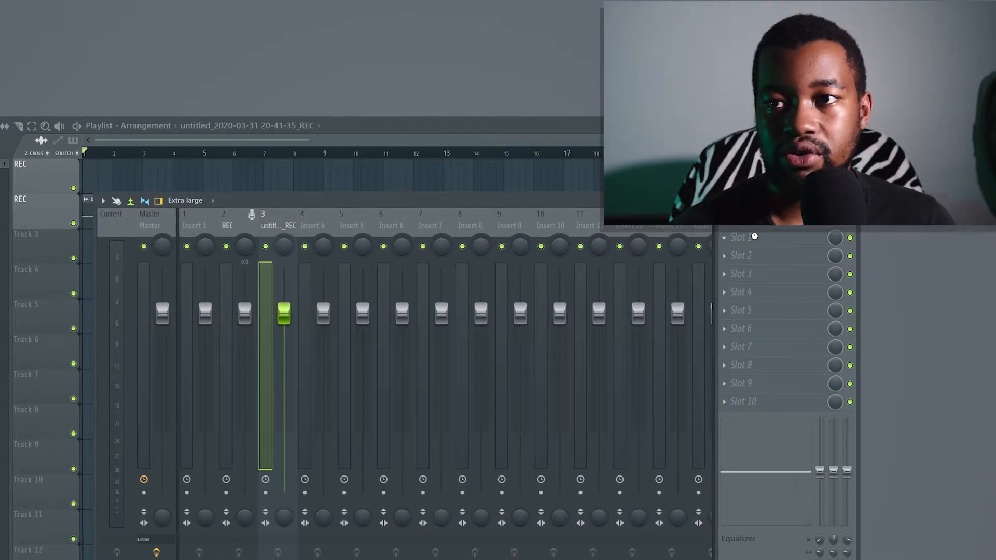
{"action": "key", "text": "Escape"}
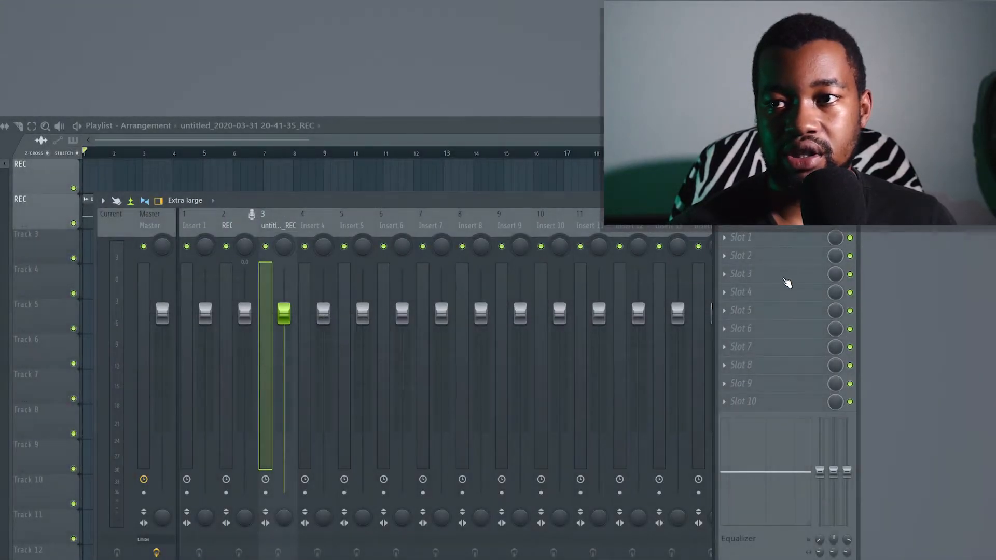
{"action": "left_click", "coordinate": [755, 242]}
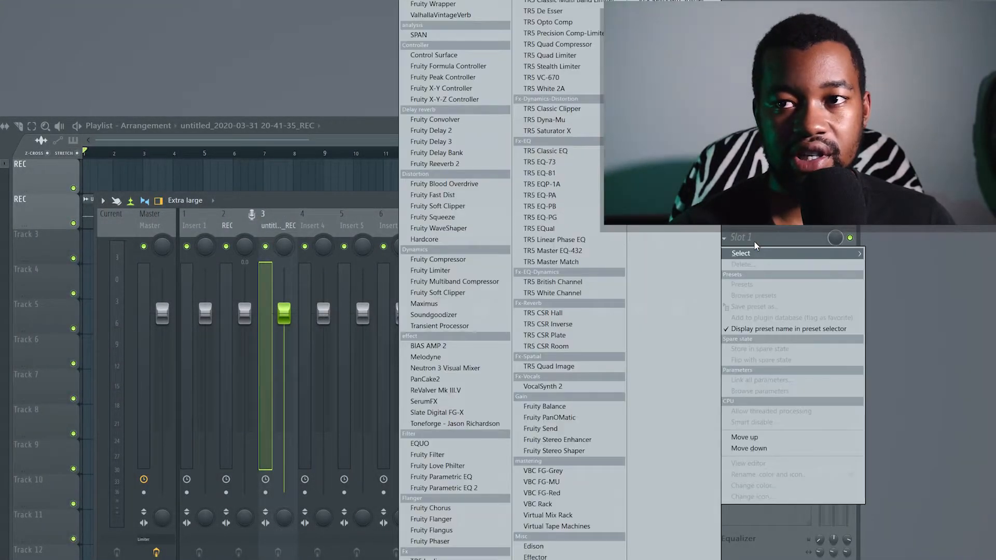
{"action": "key", "text": "Escape"}
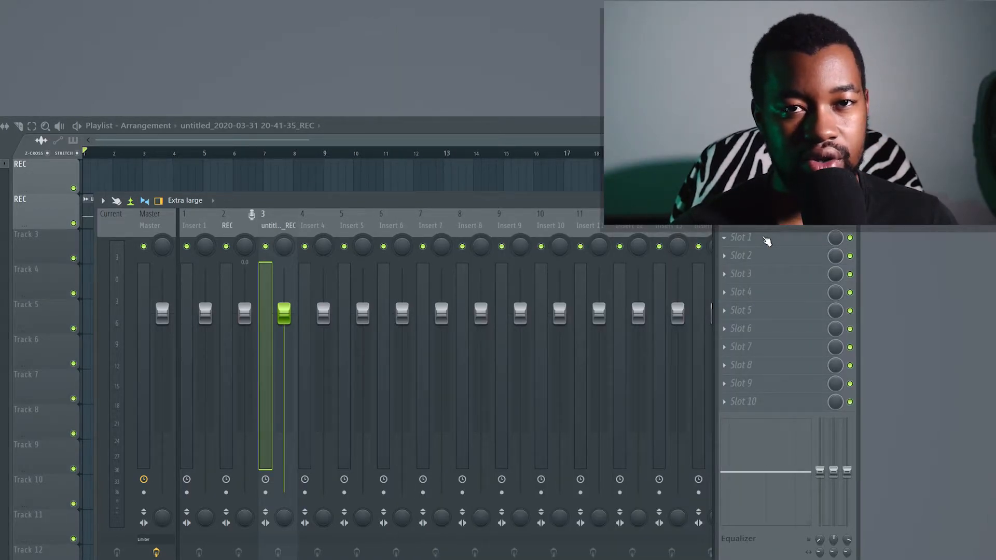
Move the mixer off the recorded clip, inspect the clip's channel settings, close them and stop playback
{"action": "left_click_drag", "start_coordinate": [400, 207], "coordinate": [324, 228]}
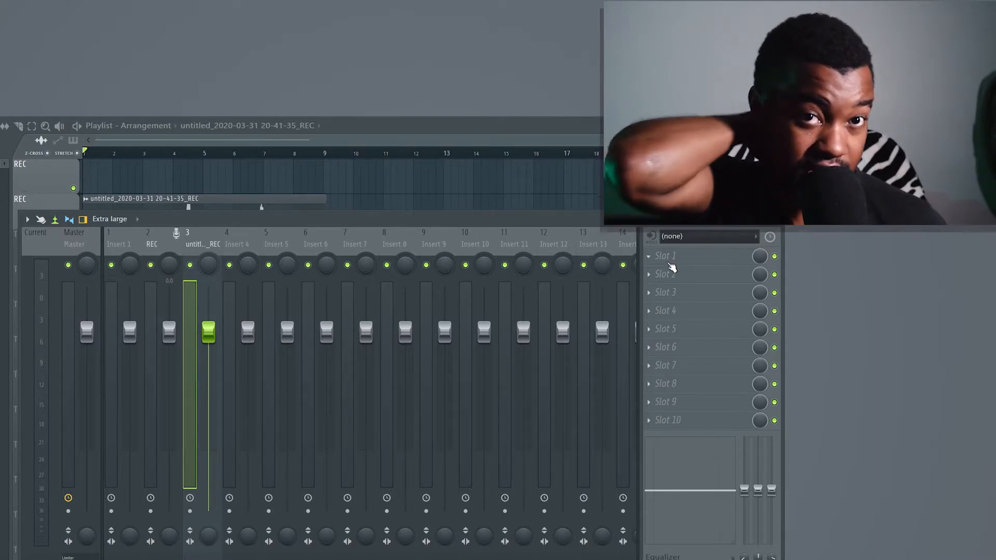
{"action": "double_click", "coordinate": [288, 203]}
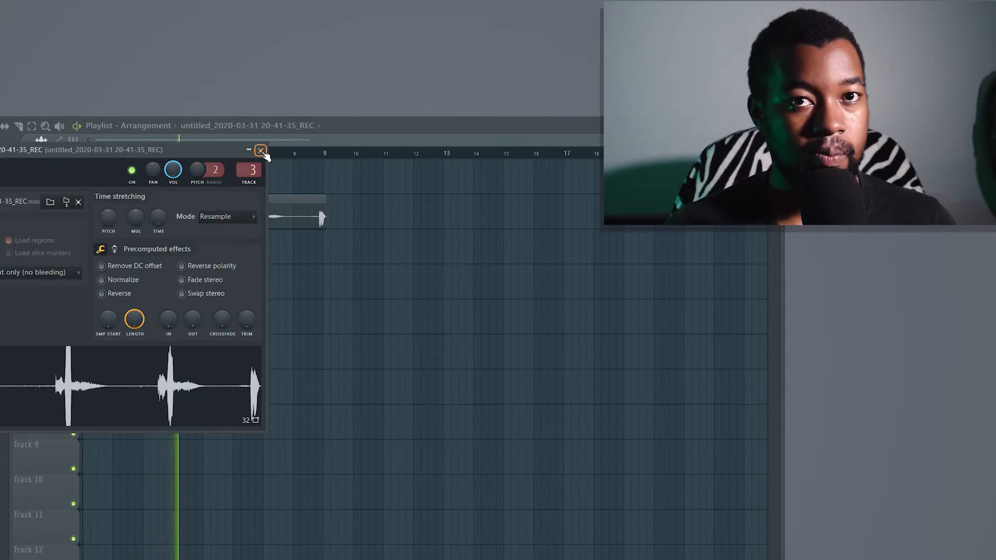
{"action": "left_click", "coordinate": [261, 151]}
{"action": "key", "text": "space"}
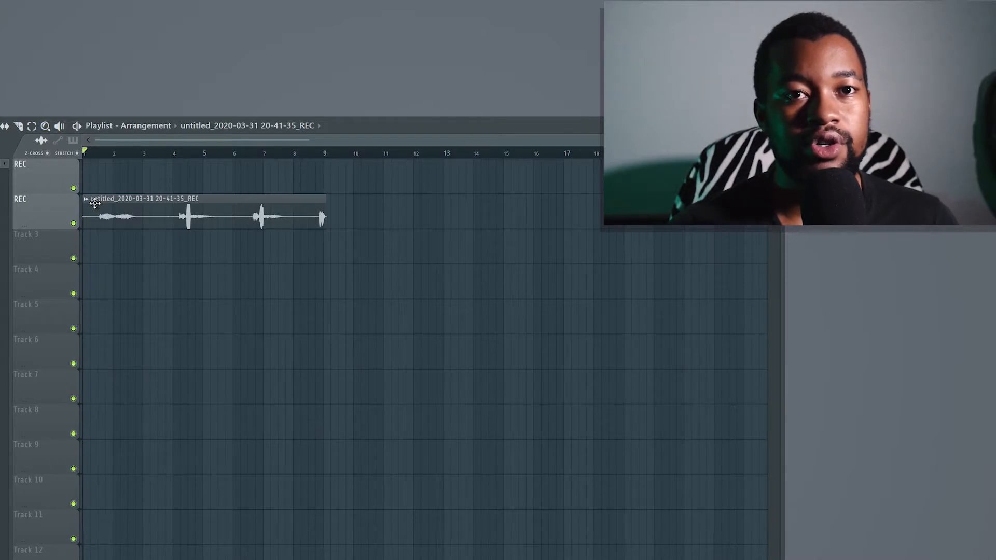
Place the mixer beside the recorded clip's channel settings and raise the fader of mixer track 3 to 1.5 dB
{"action": "double_click", "coordinate": [99, 202]}
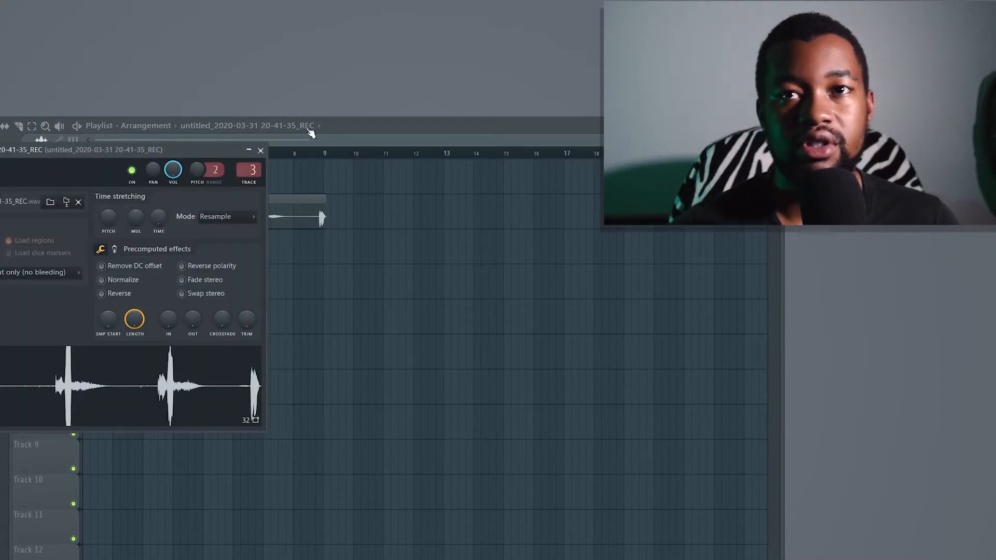
{"action": "key", "text": "F9"}
{"action": "left_click_drag", "start_coordinate": [366, 232], "coordinate": [219, 287]}
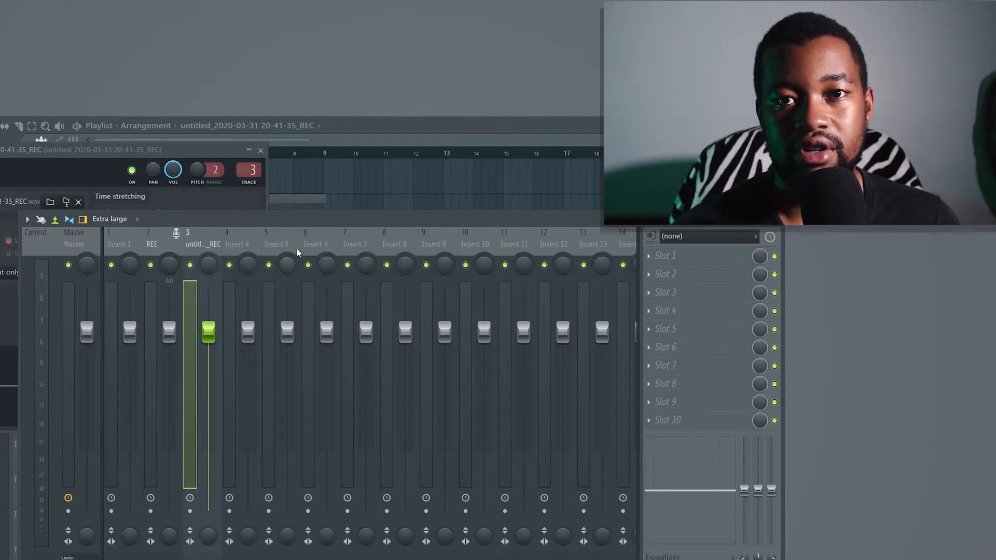
{"action": "left_click_drag", "start_coordinate": [330, 222], "coordinate": [597, 91]}
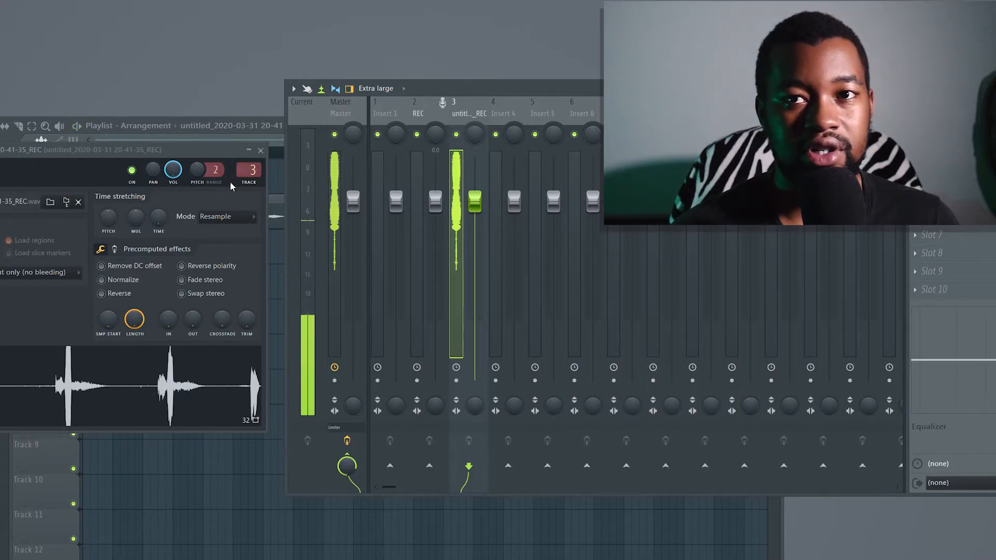
{"action": "left_click_drag", "start_coordinate": [475, 202], "coordinate": [475, 191]}
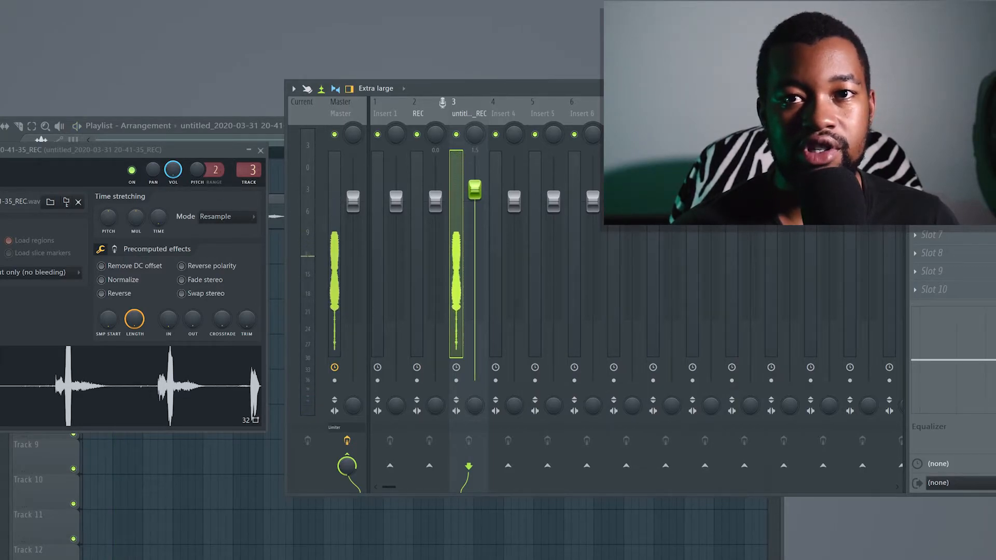
Reposition the recorded clip's channel settings clear of the clip and enable the Reverse precomputed effect
{"action": "left_click_drag", "start_coordinate": [206, 156], "coordinate": [189, 309]}
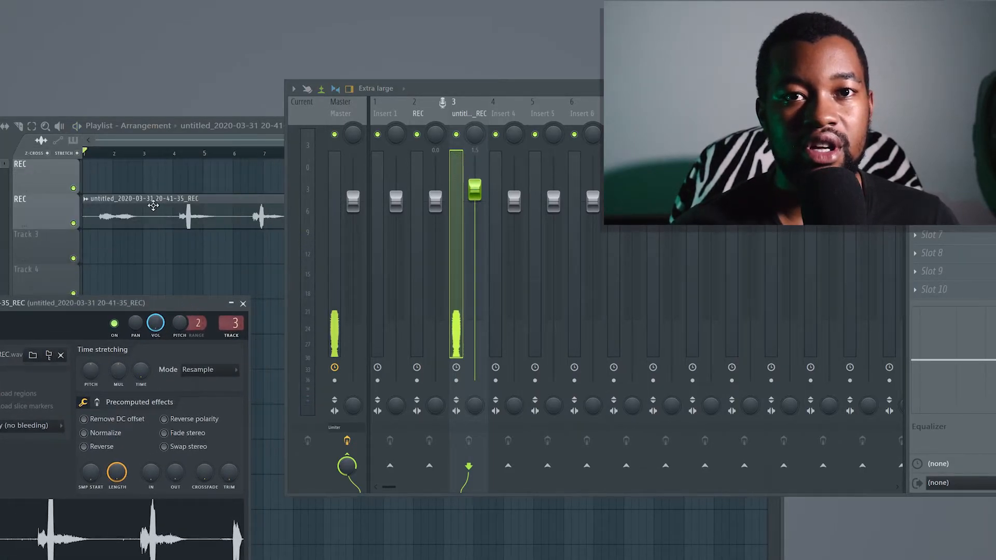
{"action": "left_click", "coordinate": [68, 290]}
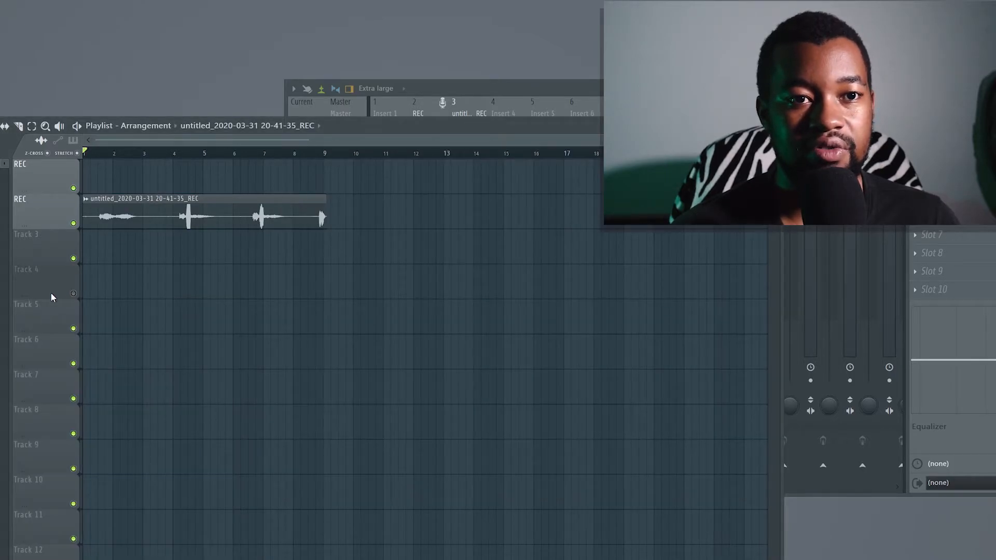
{"action": "double_click", "coordinate": [141, 199]}
{"action": "left_click_drag", "start_coordinate": [0, 313], "coordinate": [383, 62]}
{"action": "left_click", "coordinate": [471, 196]}
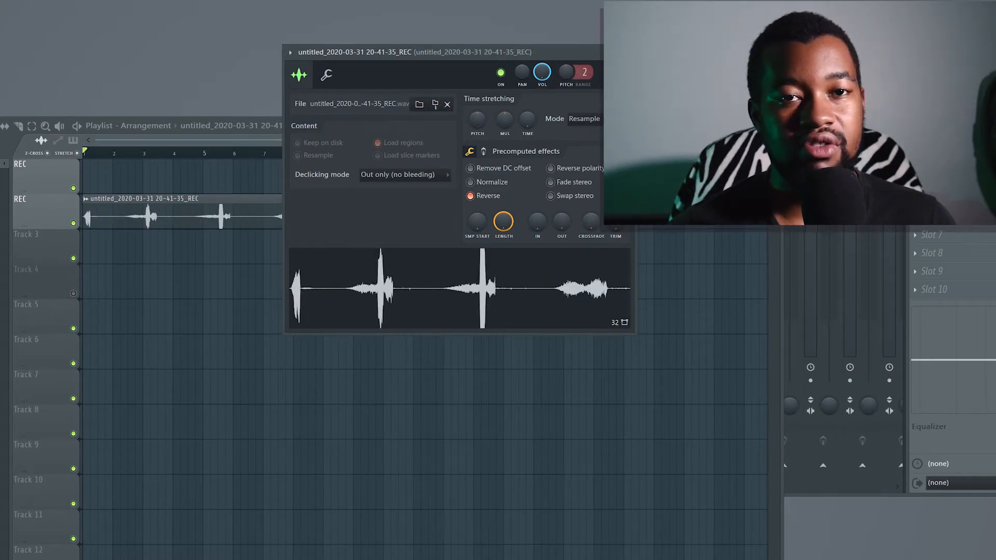
Play back the reversed clip several times in the playlist and stop it
{"action": "key", "text": "space"}
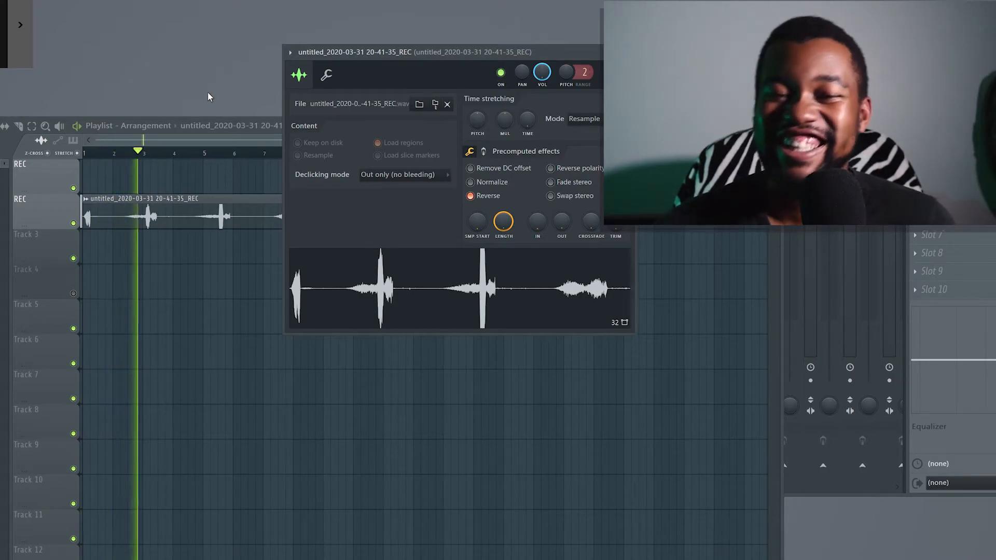
{"action": "key", "text": "space"}
{"action": "key", "text": "space"}
{"action": "key", "text": "space"}
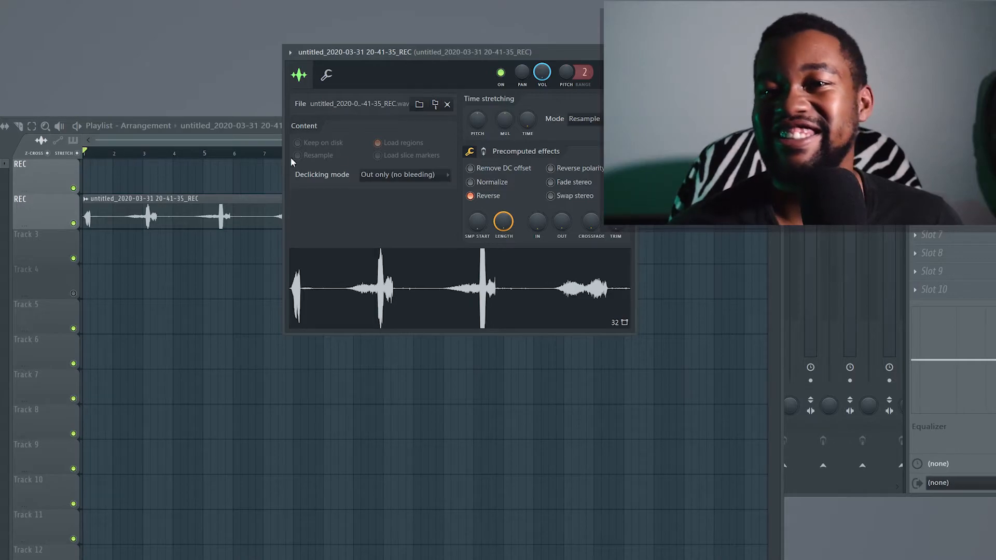
{"action": "key", "text": "space"}
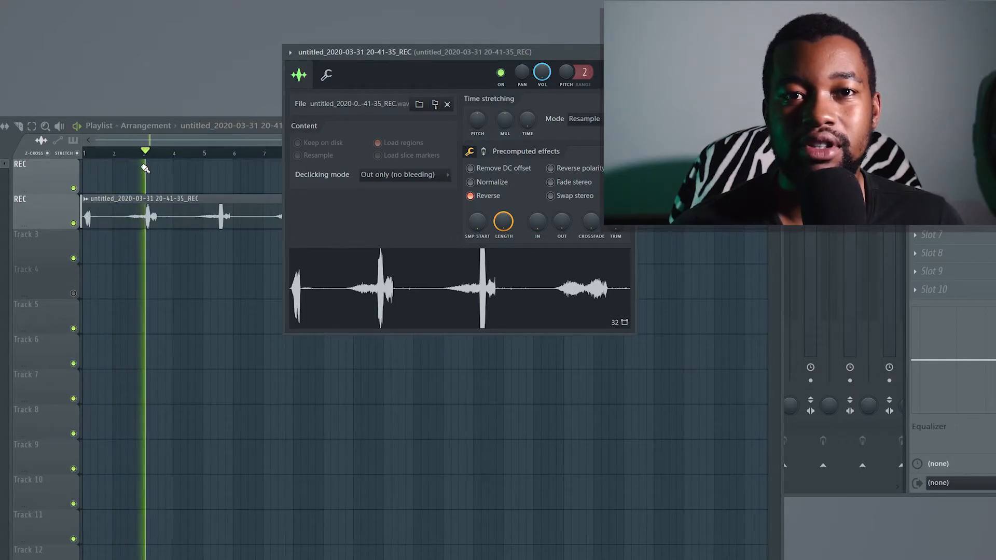
{"action": "key", "text": "space"}
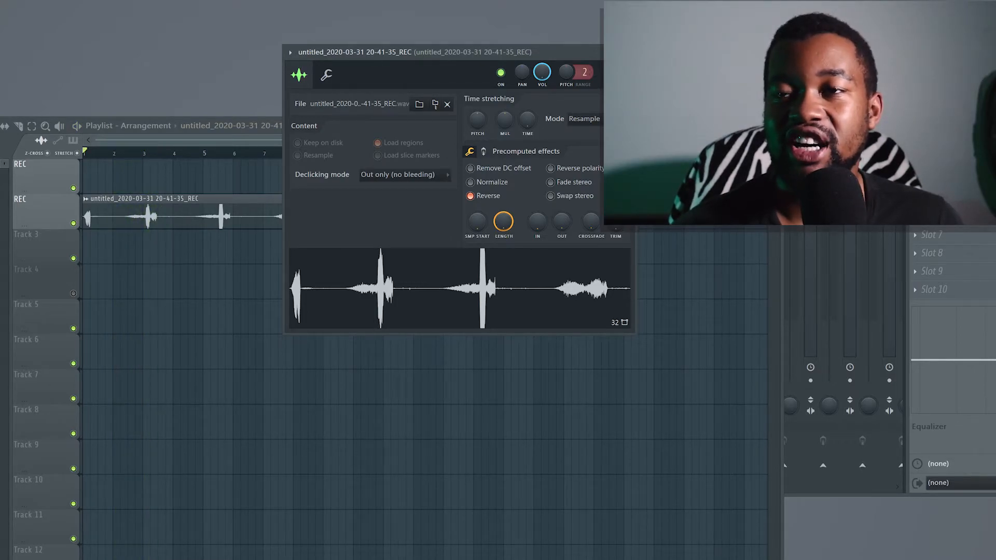
Load Fruity delay 2 on mixer track 3 and audition the reversed clip through it
{"action": "key", "text": "F9"}
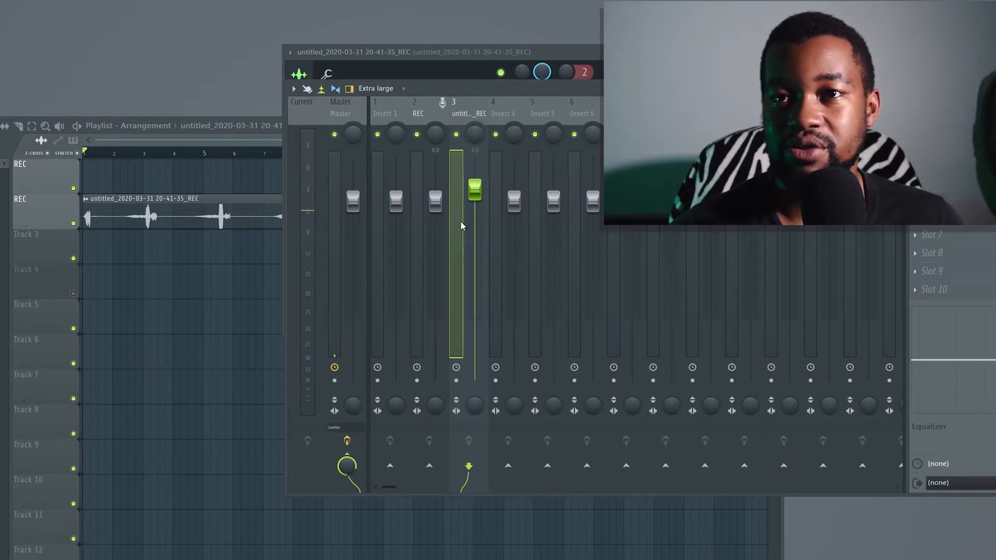
{"action": "key", "text": "space"}
{"action": "key", "text": "space"}
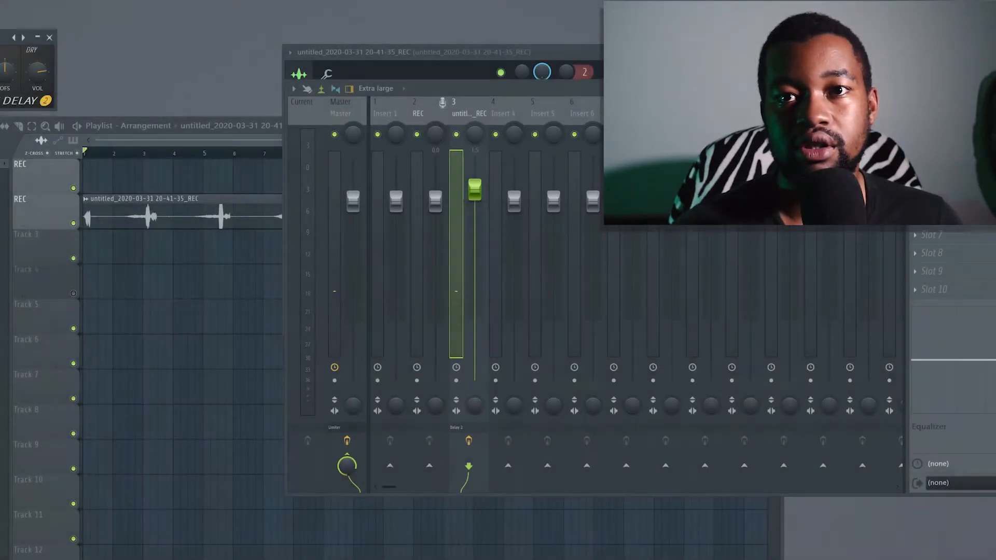
{"action": "key", "text": "space"}
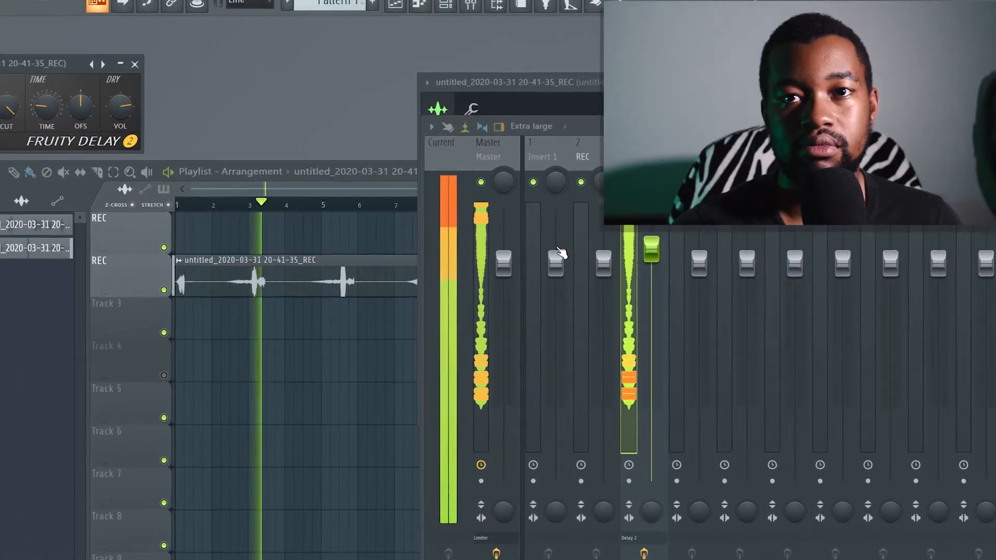
{"action": "key", "text": "space"}
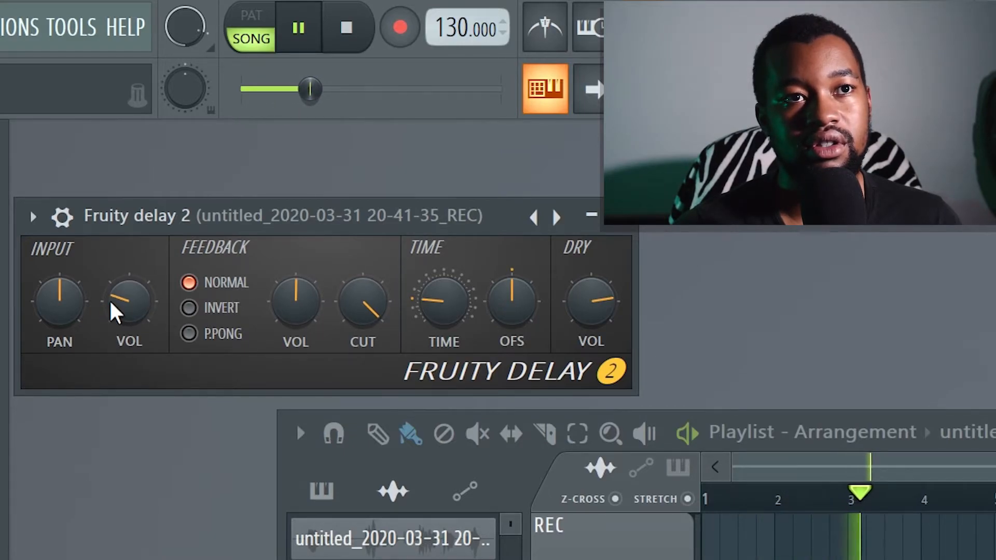
Add Fruity Reeverb 2 to mixer track 3, raise its wet level and audition the clip with both effects
{"action": "key", "text": "space"}
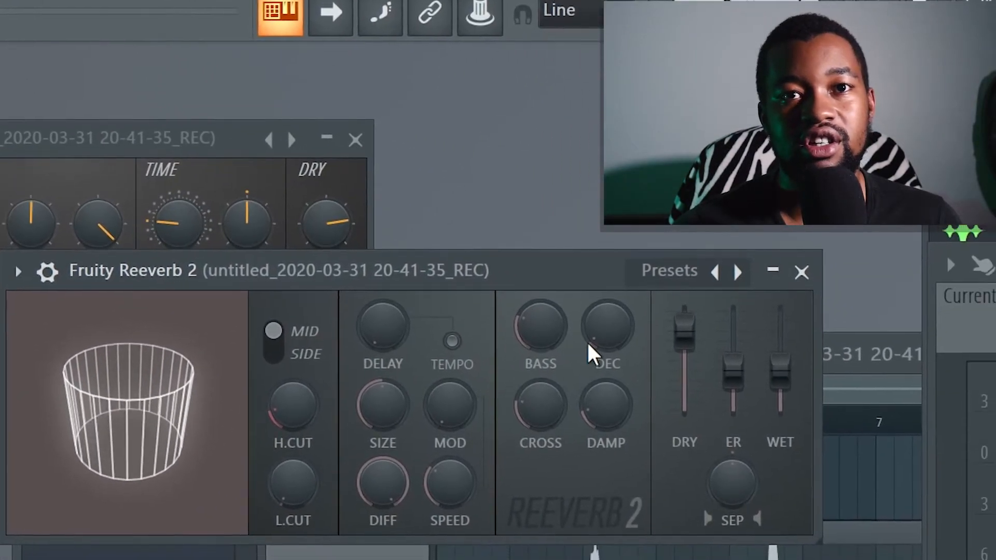
{"action": "left_click_drag", "start_coordinate": [787, 380], "coordinate": [784, 343]}
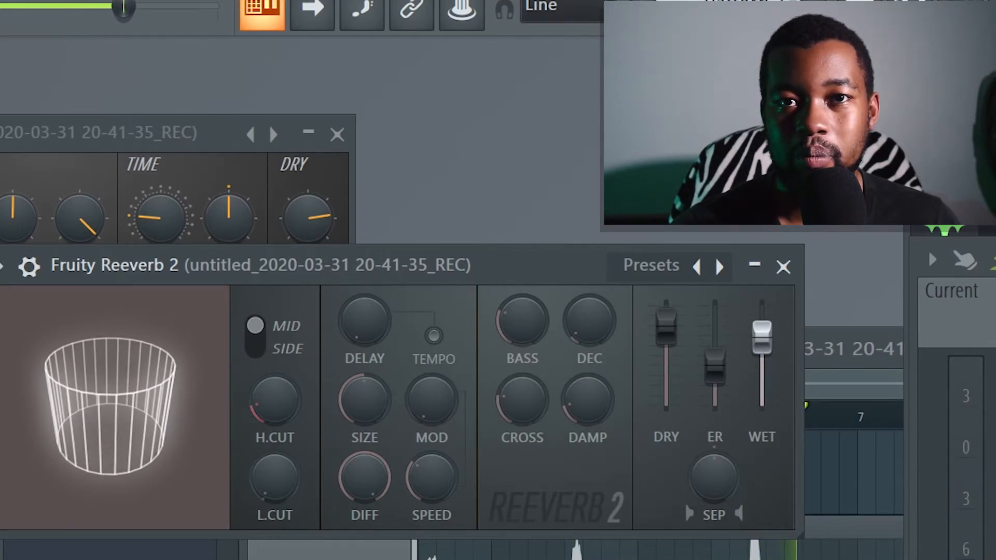
{"action": "key", "text": "space"}
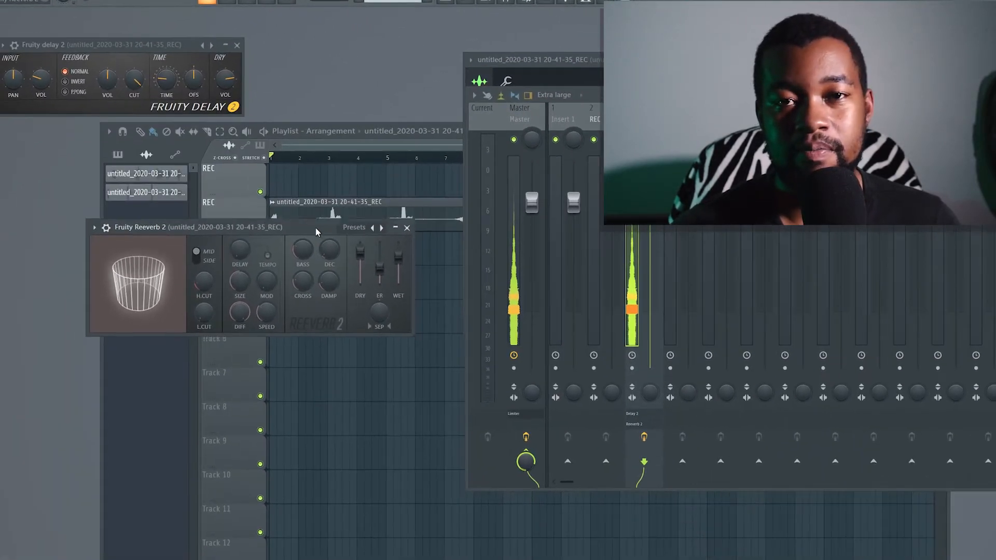
{"action": "left_click_drag", "start_coordinate": [316, 228], "coordinate": [302, 252]}
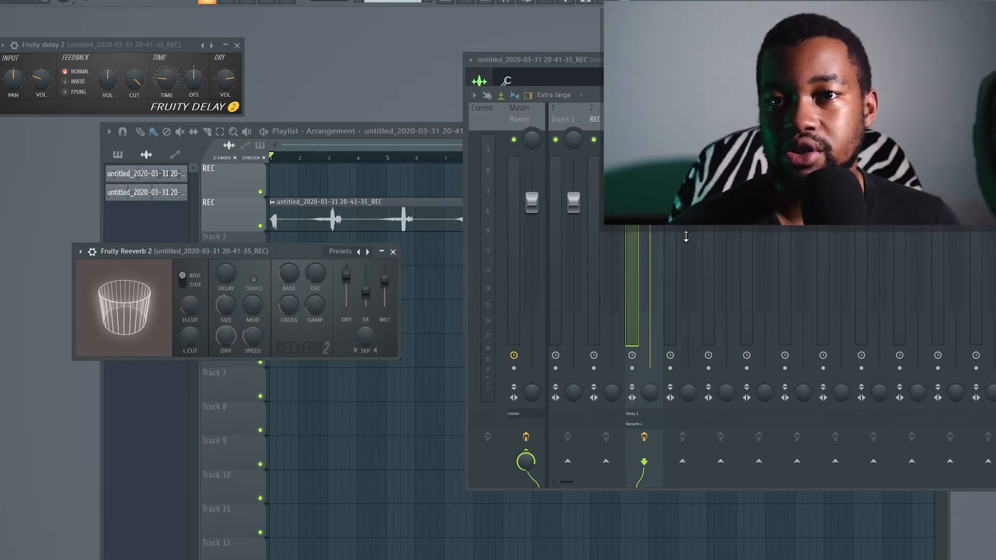
Load Edison on the Master track and record the reversed clip's playback with its delay and reverb, using On Input mode
{"action": "left_click", "coordinate": [525, 234]}
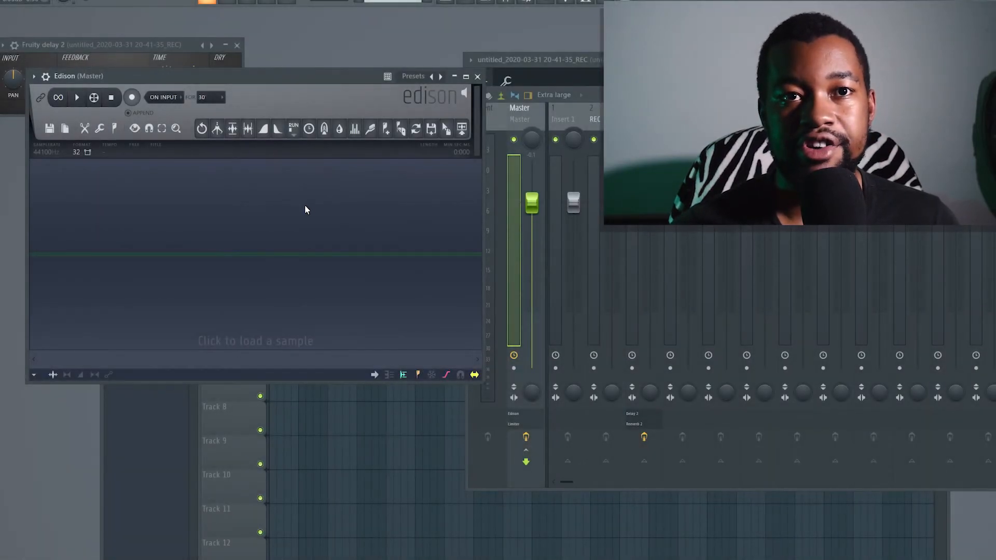
{"action": "left_click_drag", "start_coordinate": [323, 77], "coordinate": [566, 148]}
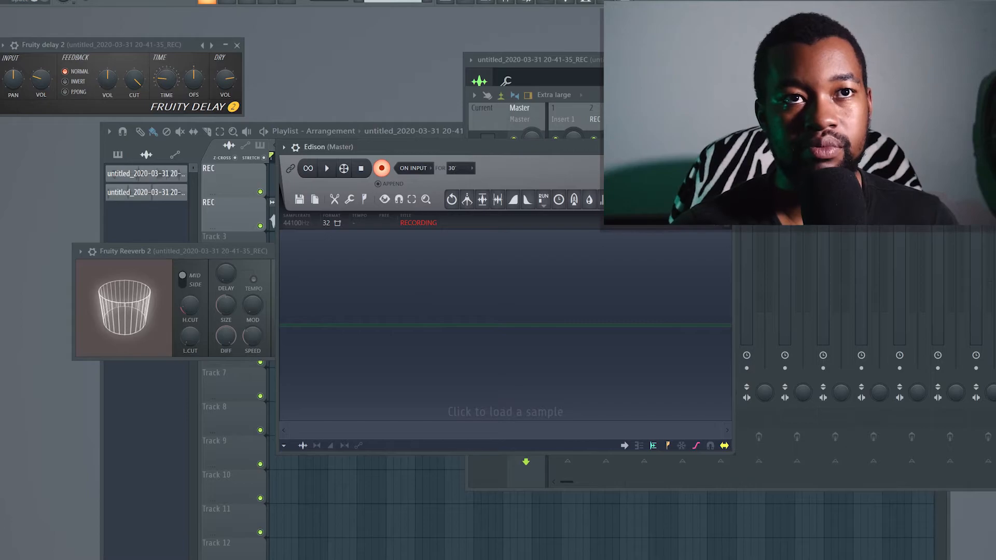
{"action": "key", "text": "space"}
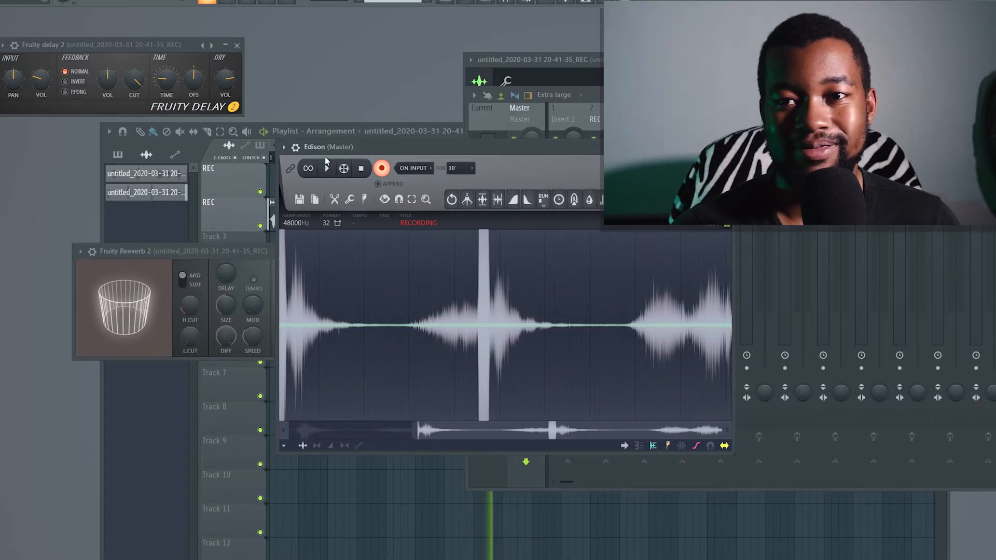
{"action": "key", "text": "space"}
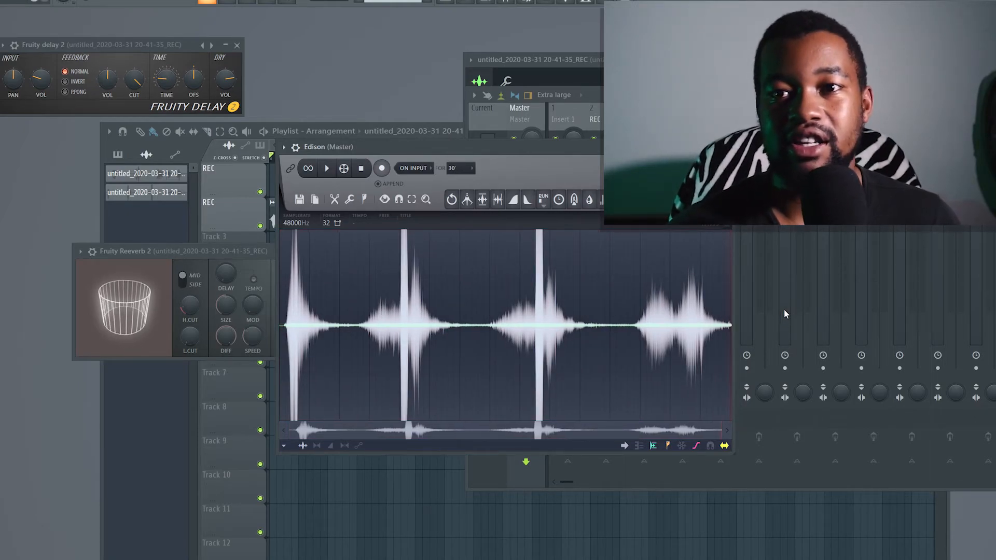
Select the entire Edison recording, clear the windows covering the playlist, and place the audio at the start of playlist Track 3
{"action": "key", "text": "ctrl+a"}
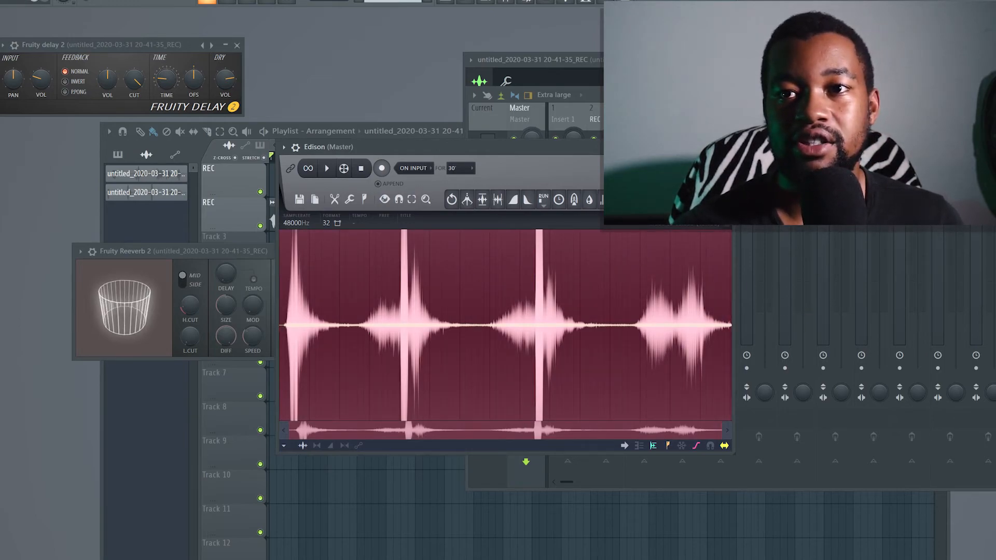
{"action": "left_click_drag", "start_coordinate": [549, 149], "coordinate": [381, 83]}
{"action": "left_click_drag", "start_coordinate": [656, 99], "coordinate": [904, 314]}
{"action": "left_click_drag", "start_coordinate": [475, 207], "coordinate": [598, 230]}
{"action": "left_click_drag", "start_coordinate": [519, 59], "coordinate": [850, 312]}
{"action": "left_click_drag", "start_coordinate": [538, 137], "coordinate": [540, 140]}
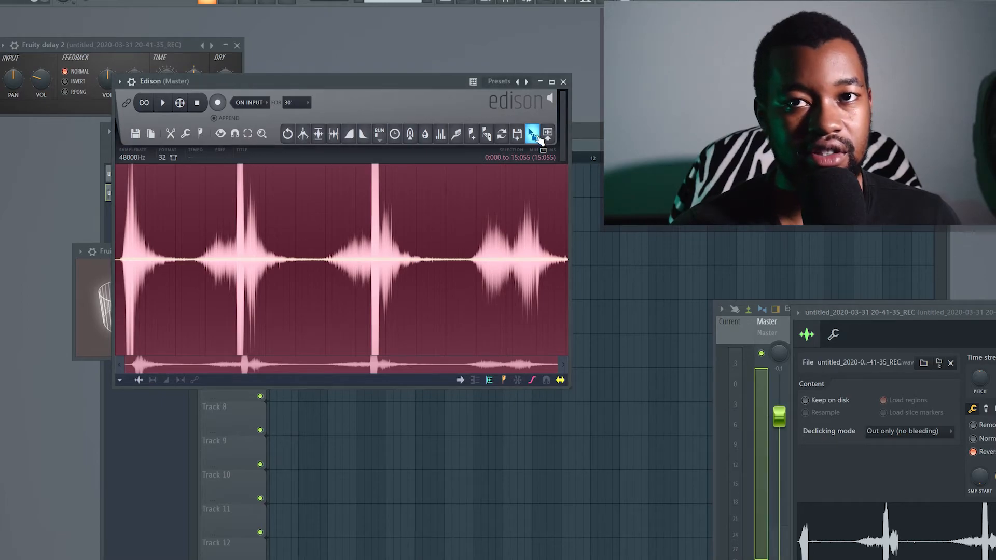
{"action": "left_click_drag", "start_coordinate": [540, 139], "coordinate": [298, 250]}
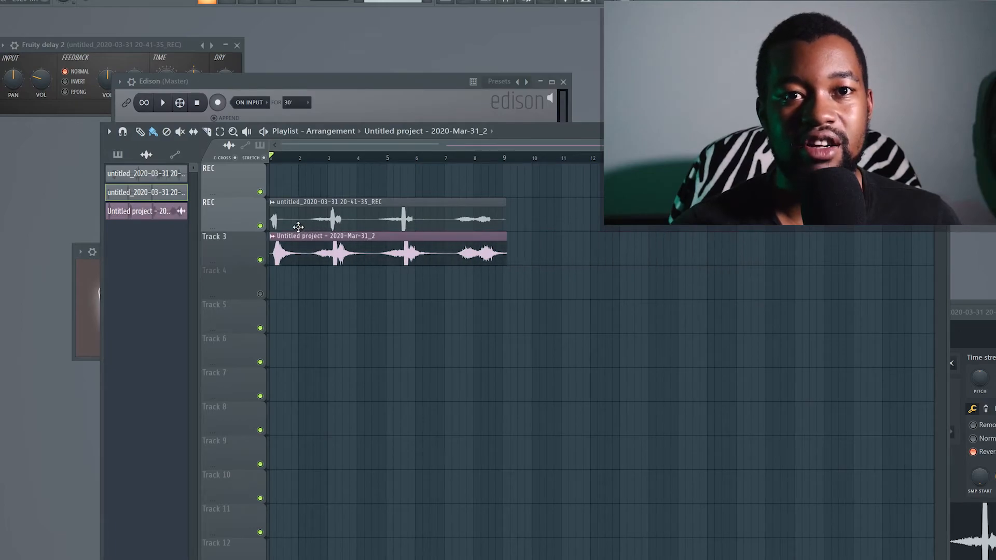
Delete the original reversed clip from the playlist and move the Edison clip to the start of the first REC track
{"action": "left_click_drag", "start_coordinate": [311, 214], "coordinate": [580, 211]}
{"action": "right_click", "coordinate": [581, 211]}
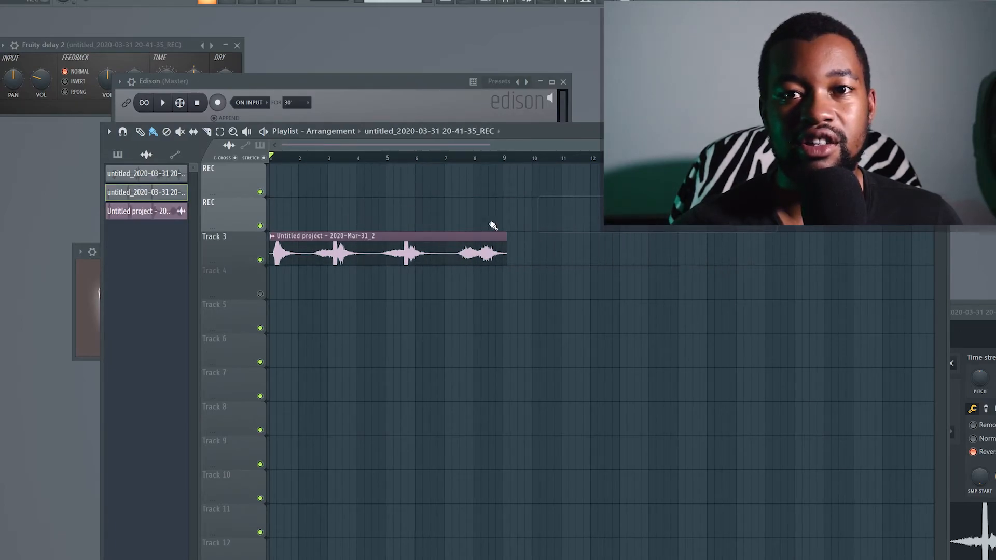
{"action": "left_click_drag", "start_coordinate": [431, 237], "coordinate": [303, 176]}
Enable the Reverse precomputed effect for the Edison clip and close its channel settings
{"action": "double_click", "coordinate": [335, 187]}
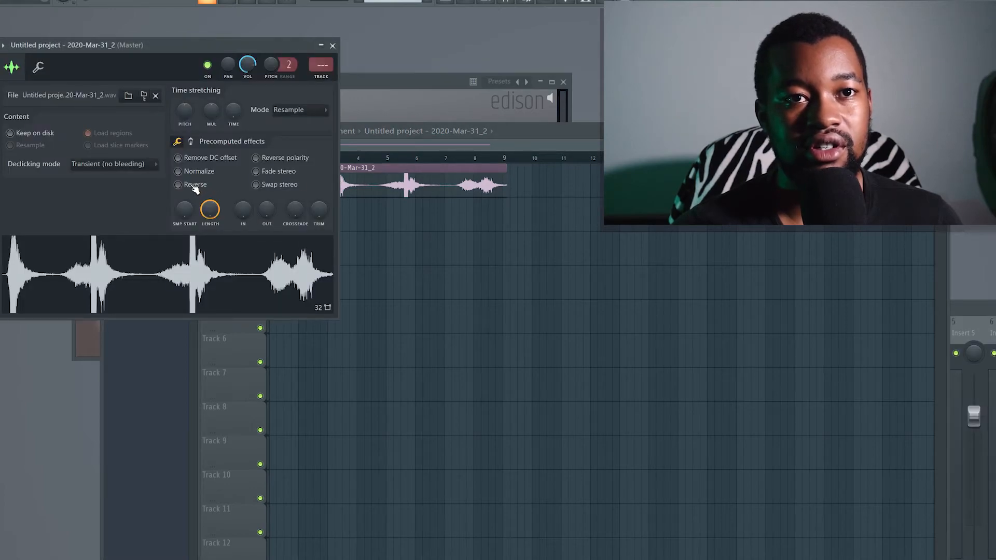
{"action": "left_click", "coordinate": [195, 188]}
{"action": "left_click", "coordinate": [333, 45]}
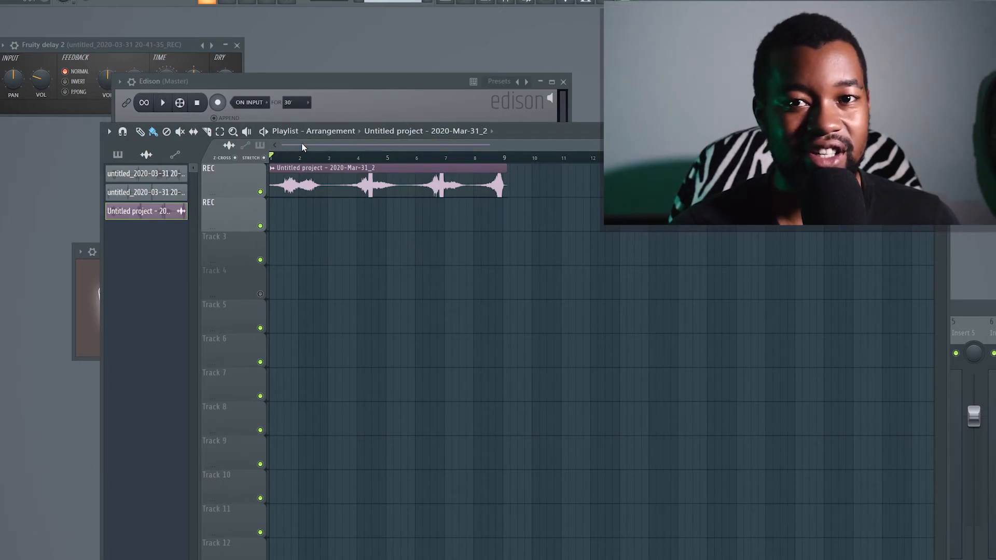
Play back the finished reverse-effect vocal clip from the start of the playlist
{"action": "key", "text": "space"}
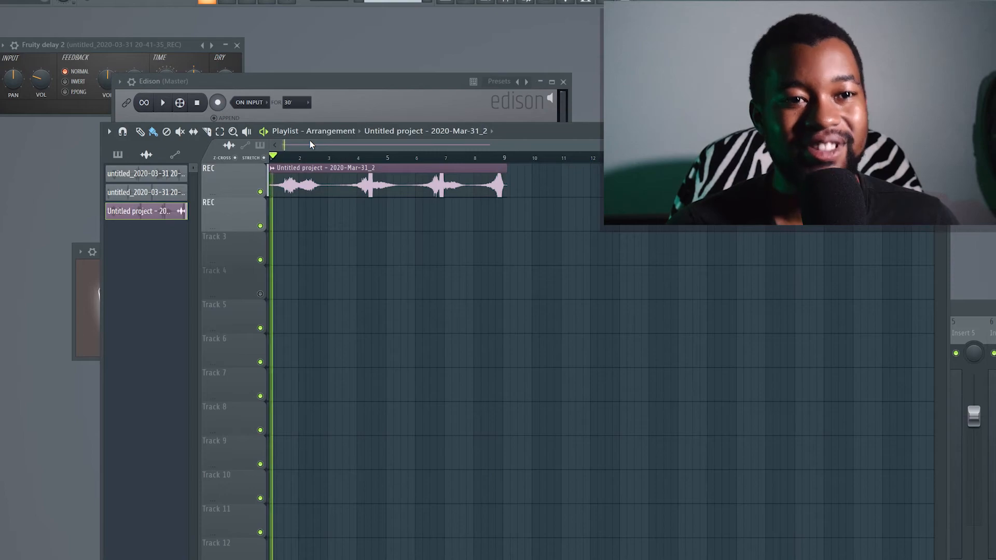
{"action": "key", "text": "space"}
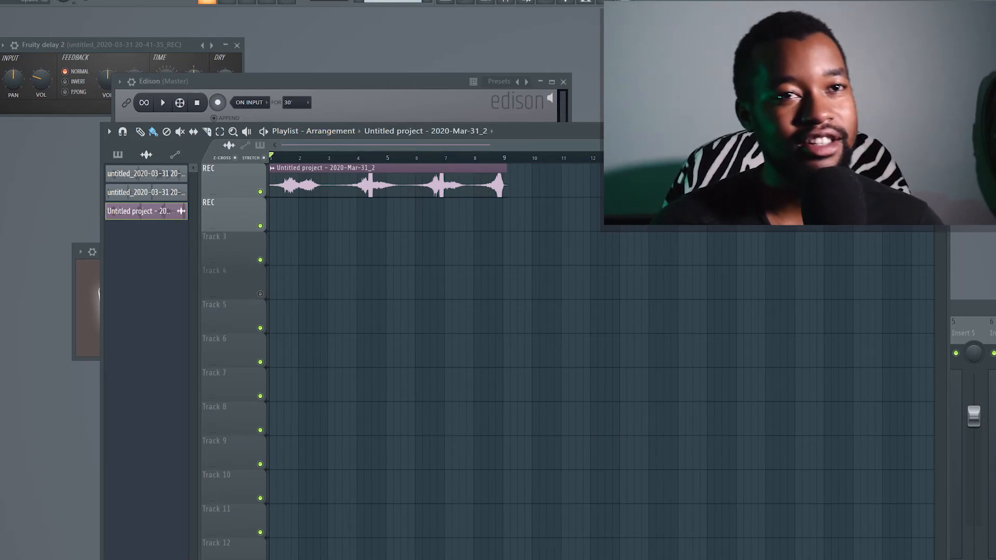
{"action": "key", "text": "space"}
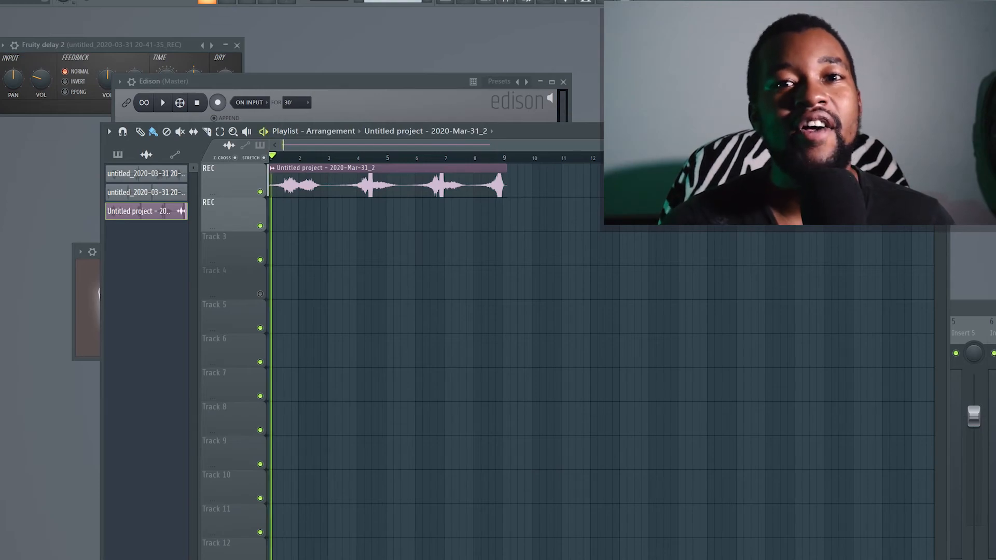
Listen to the reverse-effect vocal clip in the playlist once more and stop the playback
{"action": "key", "text": "XF86AudioRaiseVolume"}
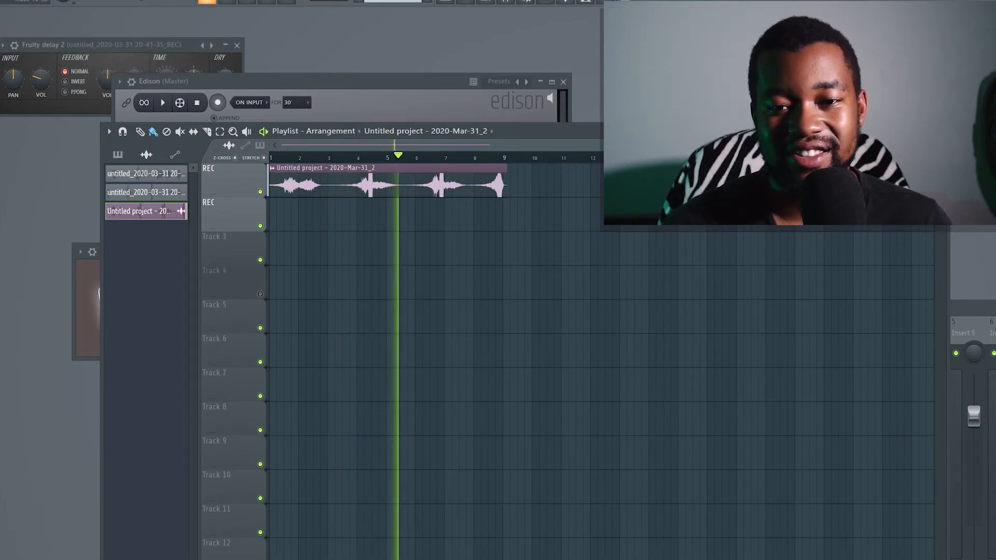
{"action": "right_click", "coordinate": [508, 559]}
{"action": "key", "text": "Escape"}
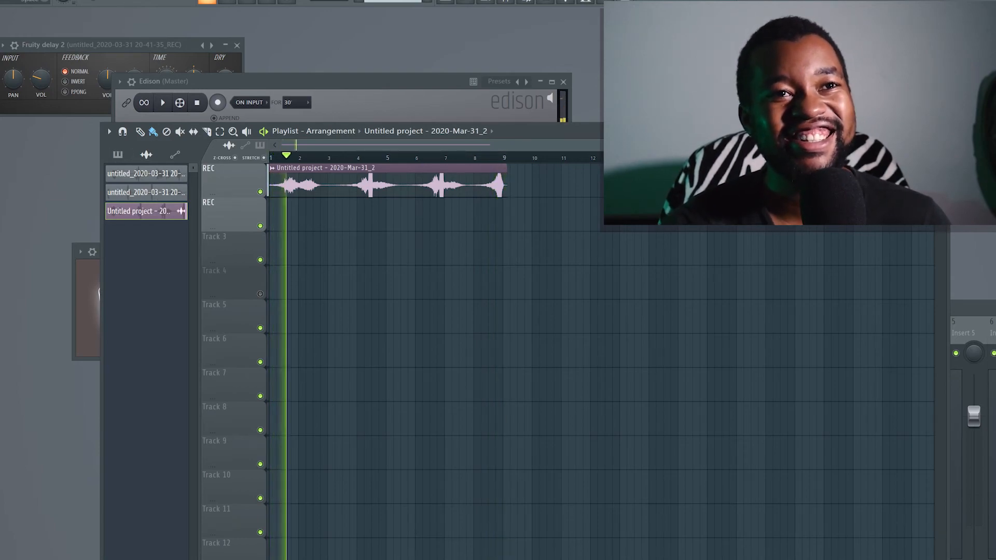
{"action": "key", "text": "space"}
Begin exporting the project as a Wave file and try to save it under the default name untitled.wav
{"action": "left_click", "coordinate": [0, 0]}
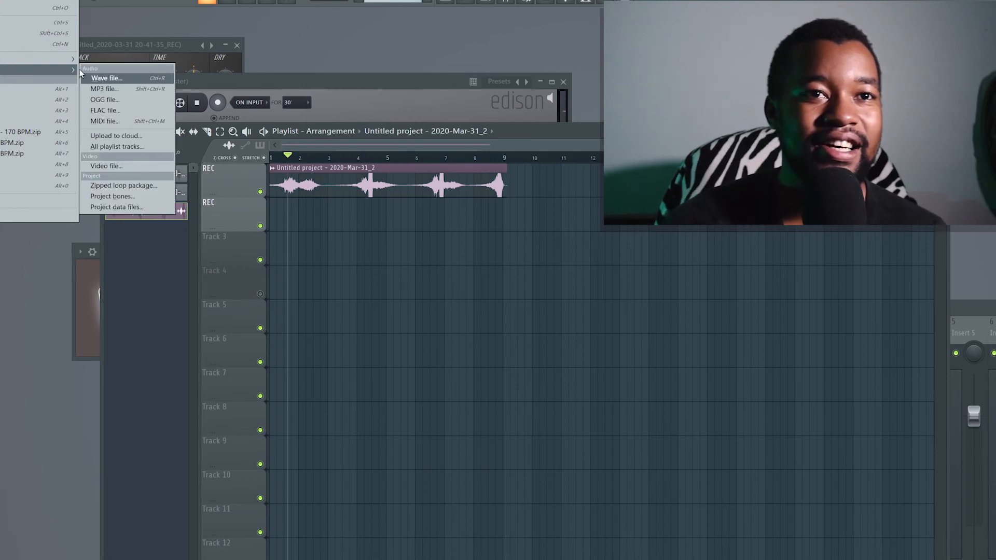
{"action": "left_click", "coordinate": [106, 78]}
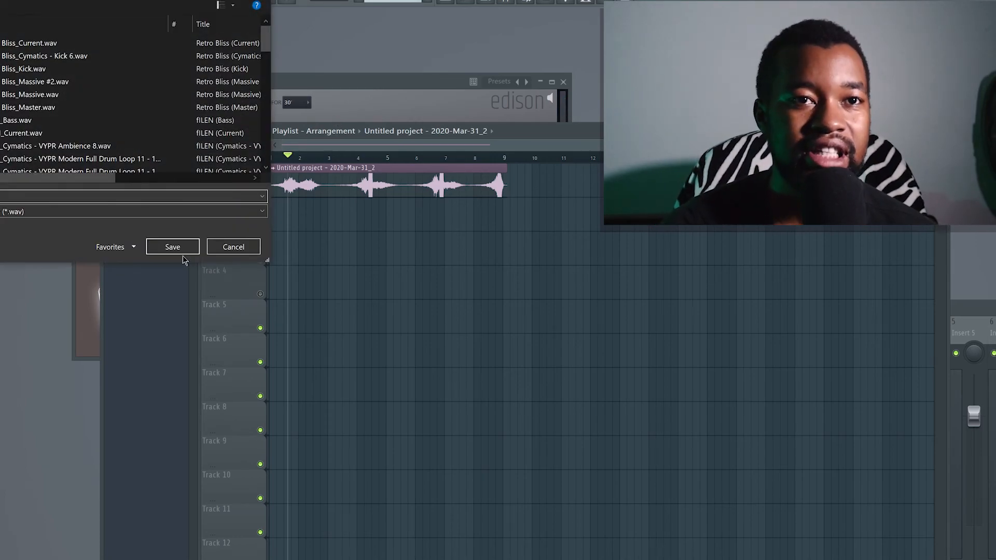
{"action": "left_click", "coordinate": [173, 248]}
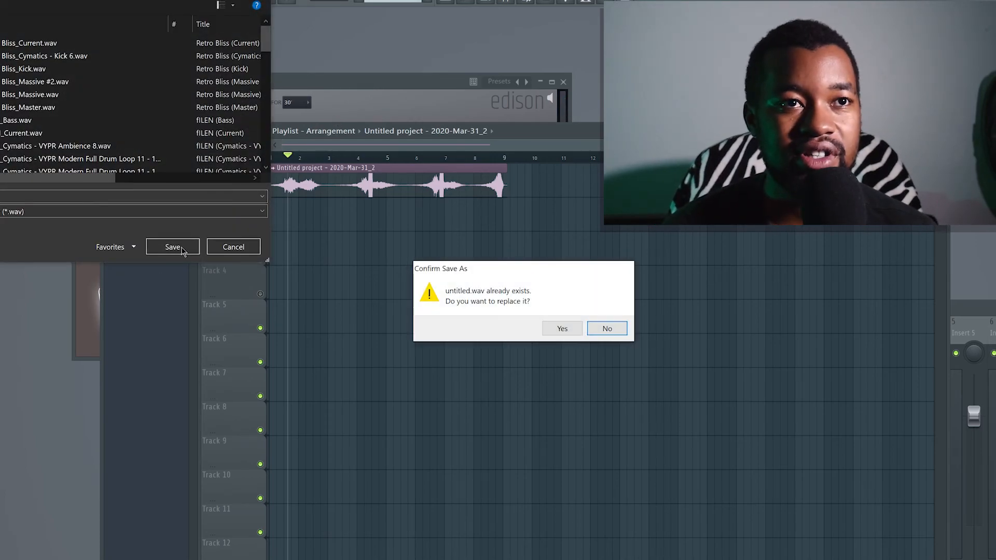
{"action": "left_click_drag", "start_coordinate": [564, 274], "coordinate": [813, 220]}
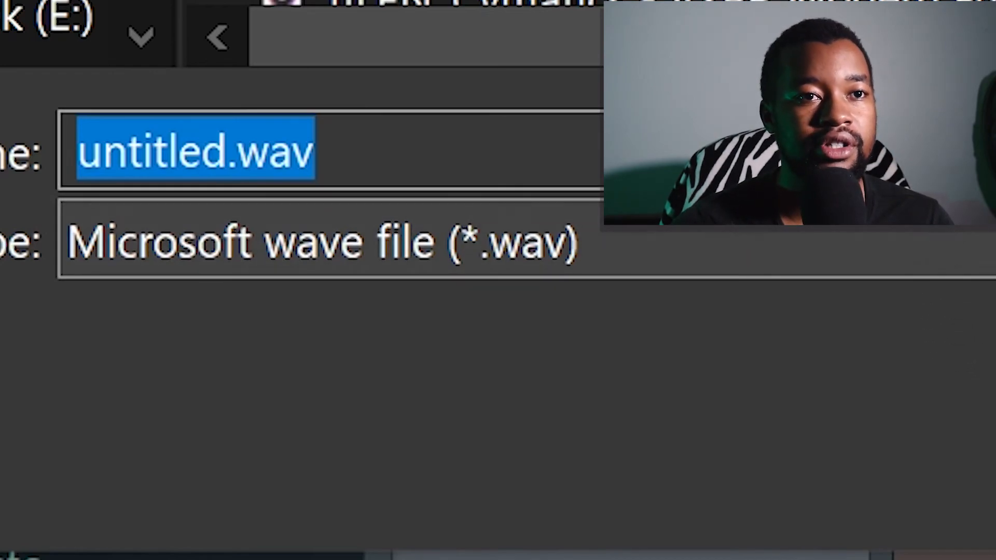
Name the exported wave file "reverse eko" and start rendering the full song to WAV
{"action": "type", "text": "t"}
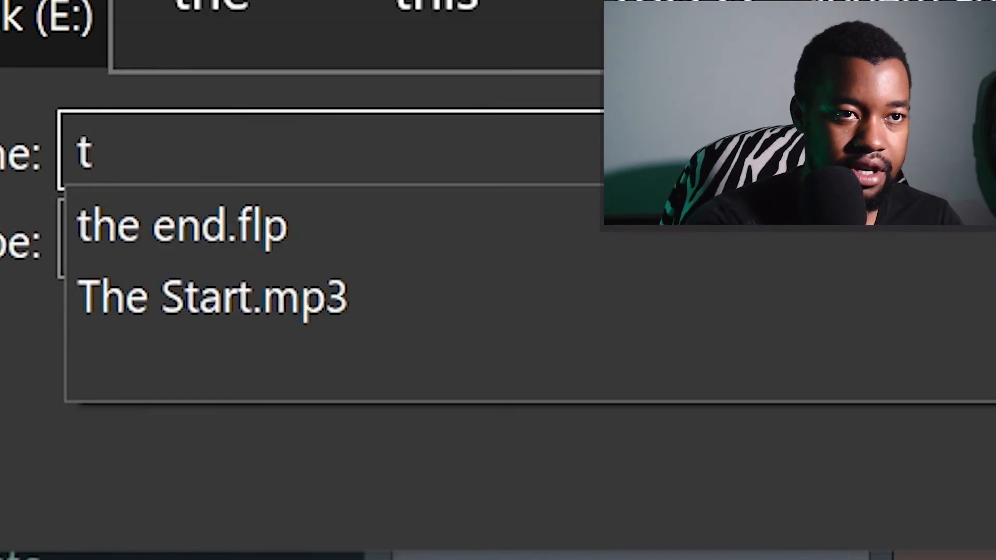
{"action": "key", "text": "BackSpace"}
{"action": "type", "text": "re"}
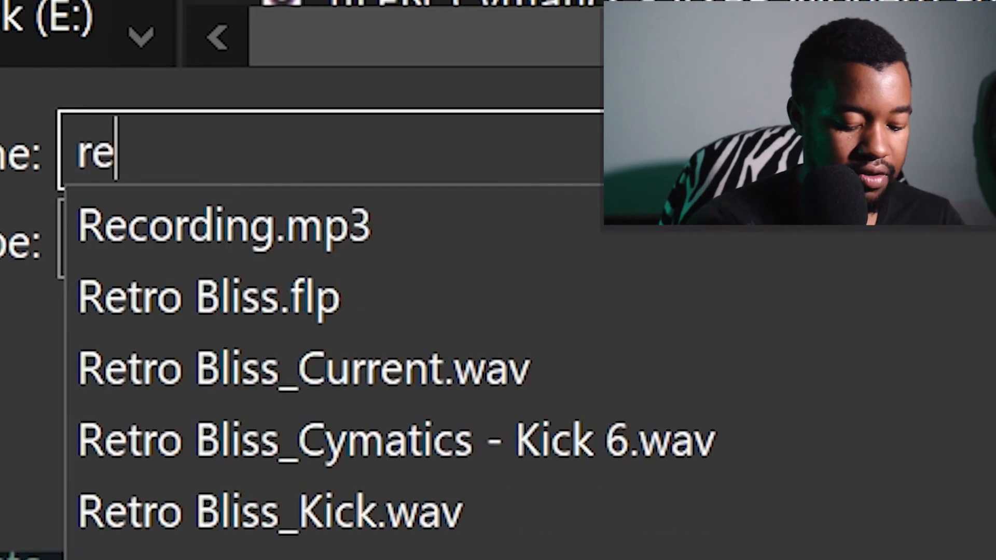
{"action": "type", "text": "verse eko"}
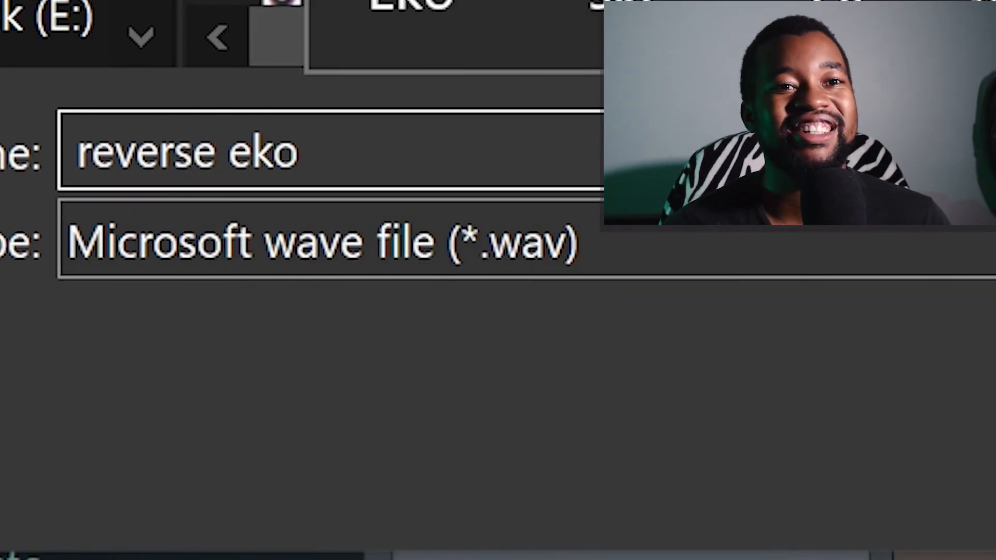
{"action": "key", "text": "Return"}
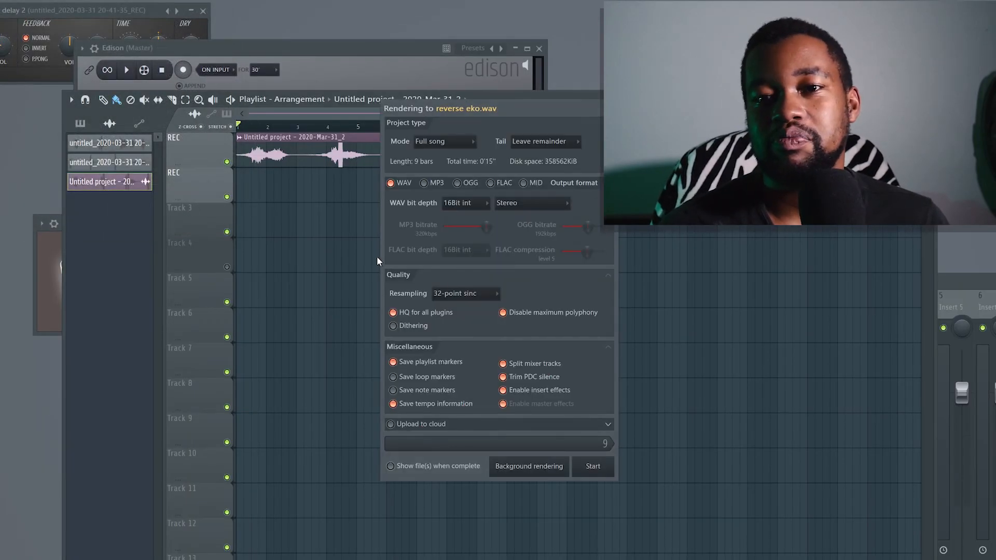
{"action": "left_click", "coordinate": [579, 466]}
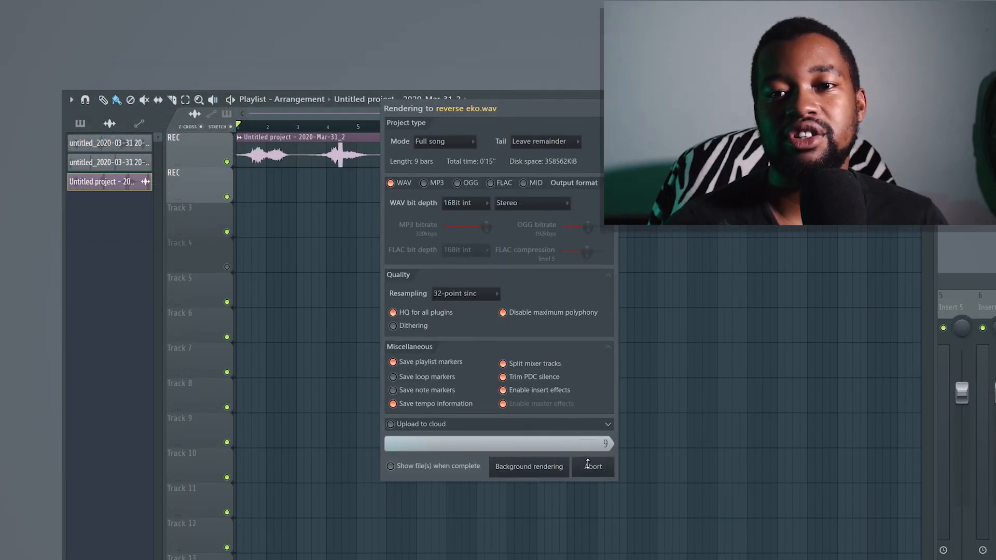